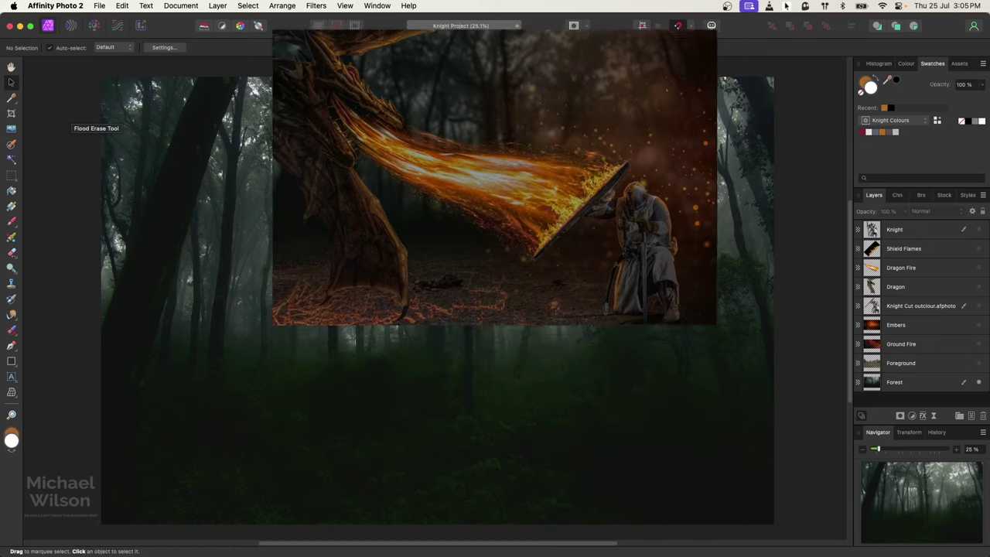
Show the Foreground layer and move and scale it to span the full canvas width, covering the lower part of the forest.
{"action": "left_click", "coordinate": [916, 381]}
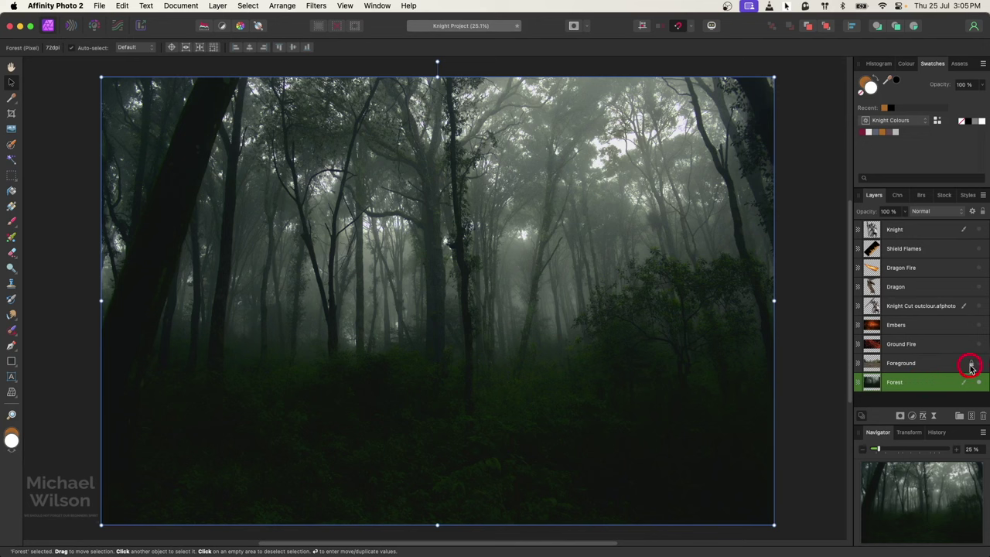
{"action": "left_click", "coordinate": [978, 363]}
{"action": "left_click", "coordinate": [935, 362]}
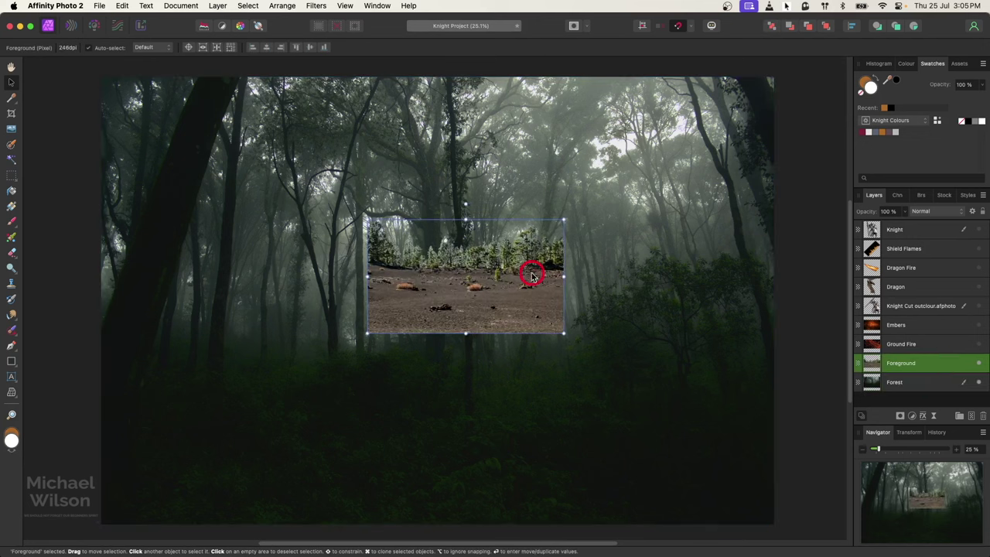
{"action": "left_click_drag", "start_coordinate": [508, 269], "coordinate": [247, 238]}
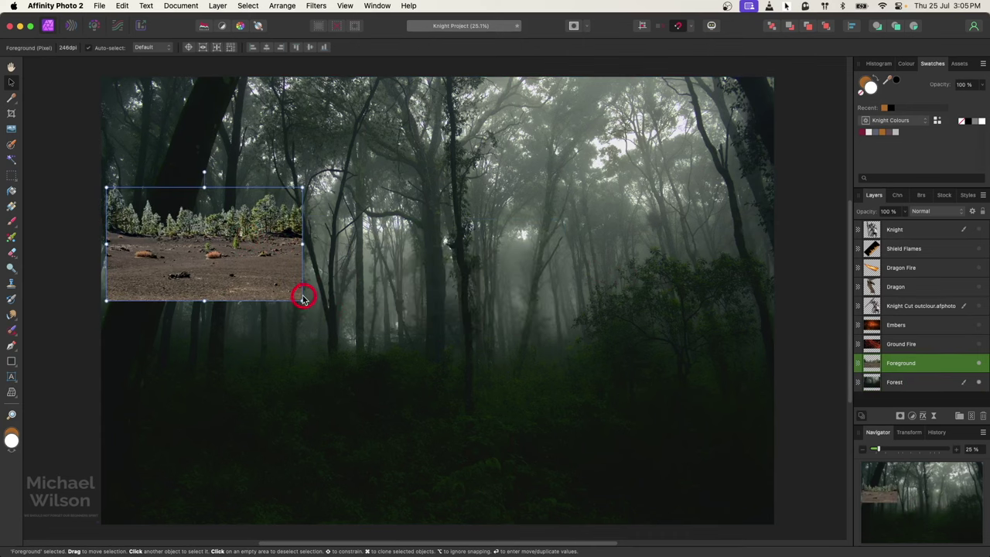
{"action": "left_click_drag", "start_coordinate": [302, 298], "coordinate": [818, 465]}
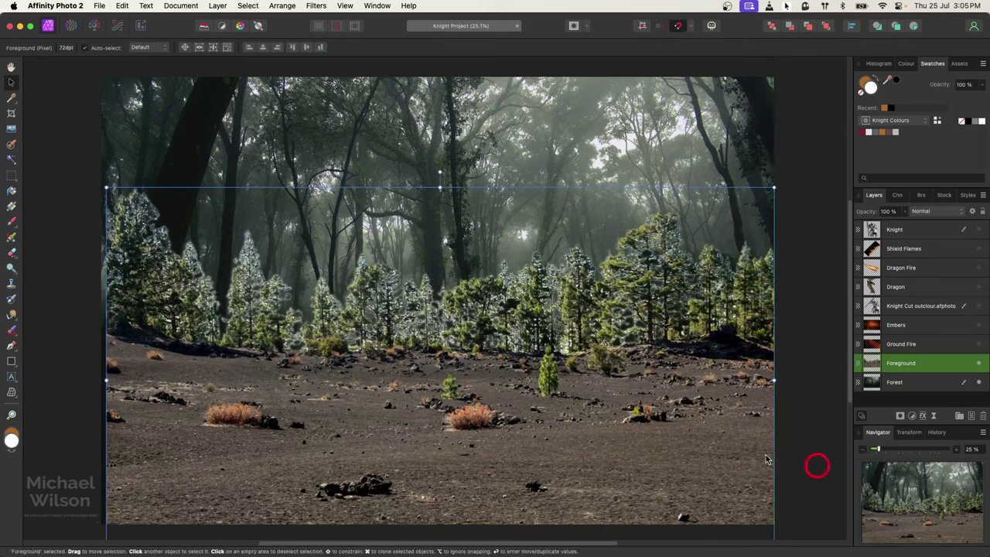
{"action": "left_click_drag", "start_coordinate": [584, 408], "coordinate": [578, 389]}
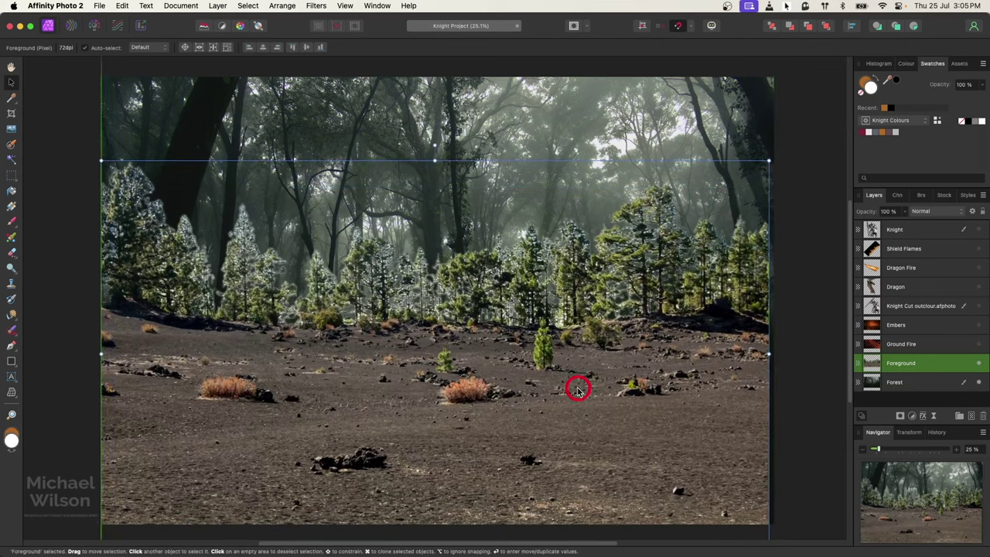
{"action": "left_click_drag", "start_coordinate": [767, 353], "coordinate": [774, 353]}
Mask the Foreground layer with a vertical linear gradient from the canvas's bottom edge, fading out its trees into the forest.
{"action": "key", "text": "g"}
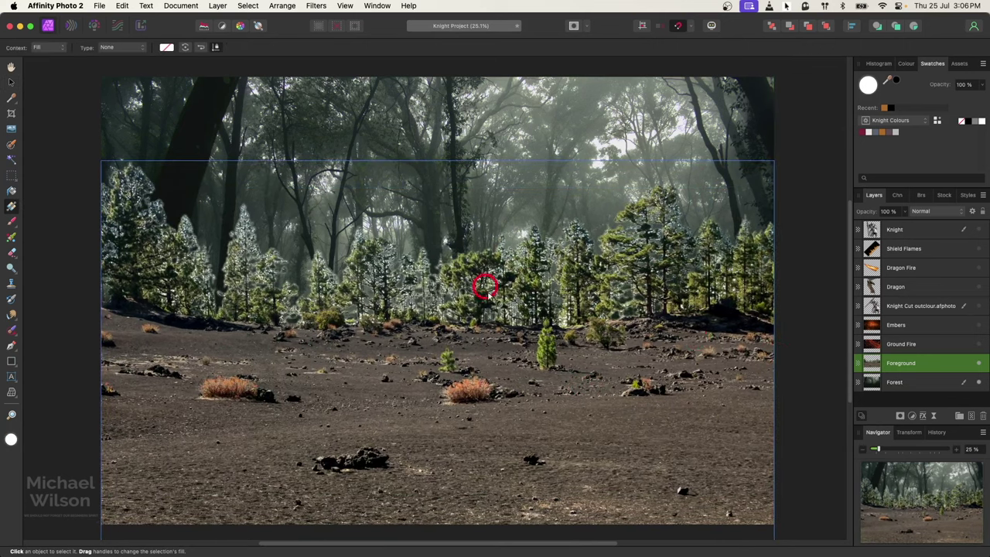
{"action": "left_click", "coordinate": [901, 416], "text": "alt"}
{"action": "left_click", "coordinate": [892, 364]}
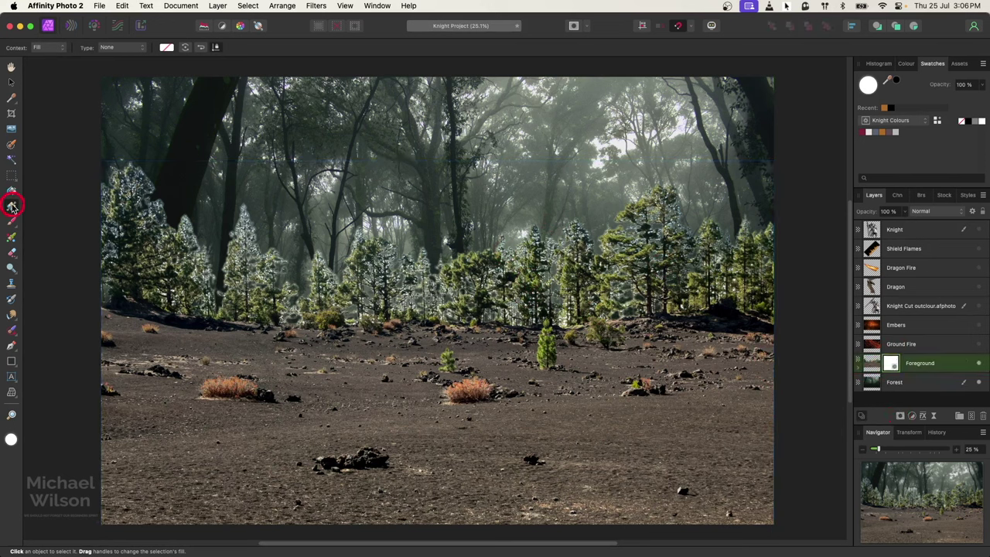
{"action": "left_click_drag", "start_coordinate": [449, 524], "coordinate": [448, 369]}
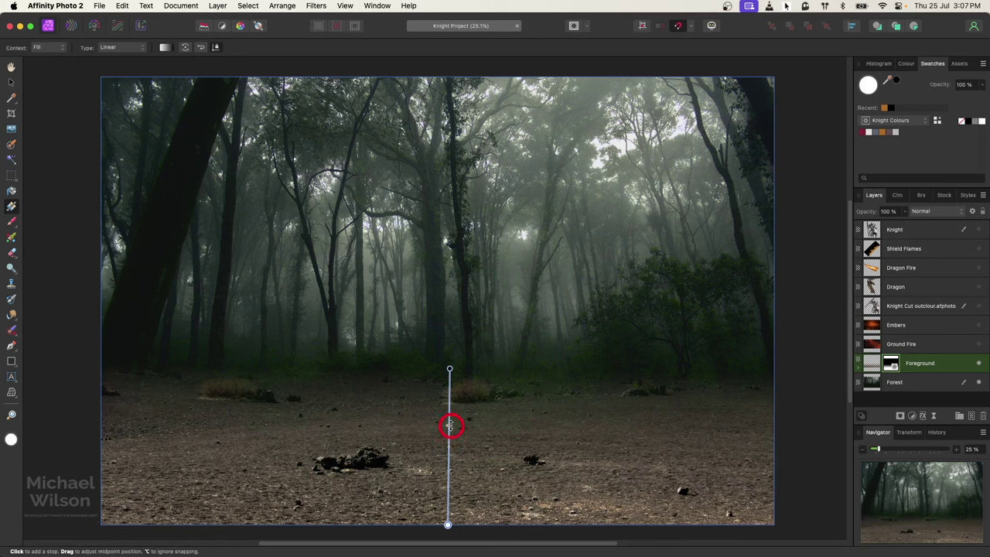
{"action": "left_click_drag", "start_coordinate": [451, 370], "coordinate": [451, 384]}
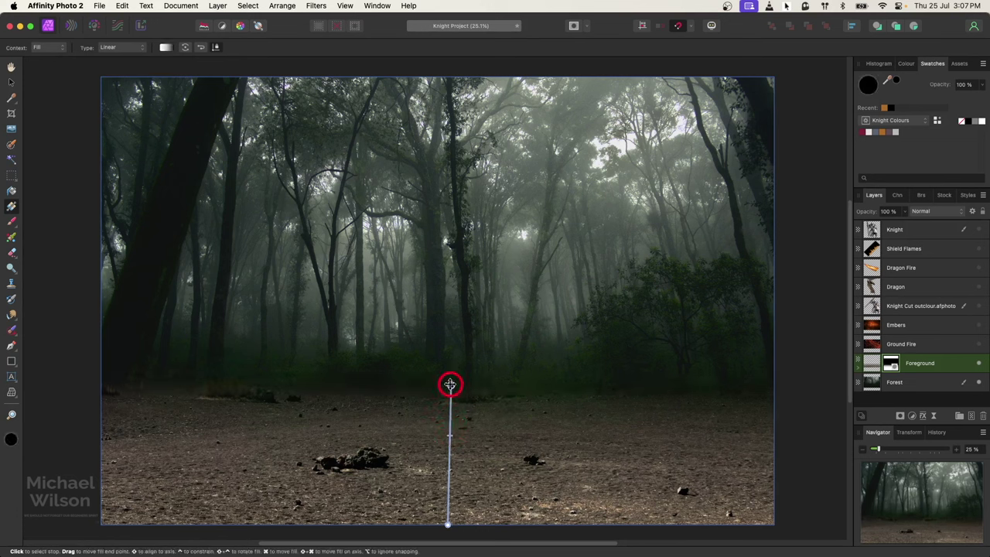
{"action": "left_click", "coordinate": [11, 81]}
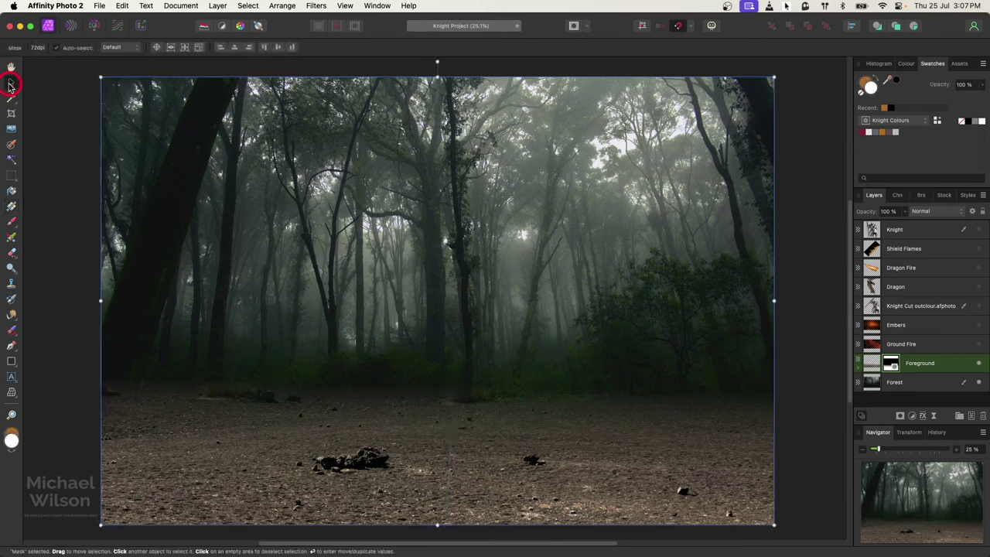
Add an Exposure adjustment to the Foreground layer and lower the exposure to darken the ground.
{"action": "left_click", "coordinate": [875, 362]}
{"action": "left_click", "coordinate": [873, 362]}
{"action": "left_click", "coordinate": [913, 417]}
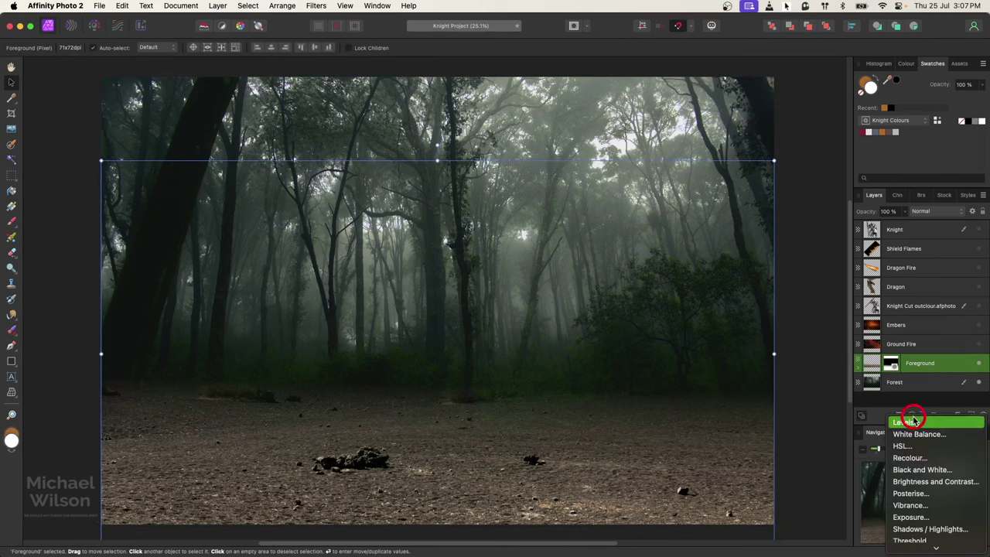
{"action": "left_click", "coordinate": [902, 516]}
{"action": "left_click_drag", "start_coordinate": [723, 504], "coordinate": [694, 504]}
Add an Exposure adjustment nested in the Forest layer and lower the exposure to darken the trees.
{"action": "left_click", "coordinate": [872, 382]}
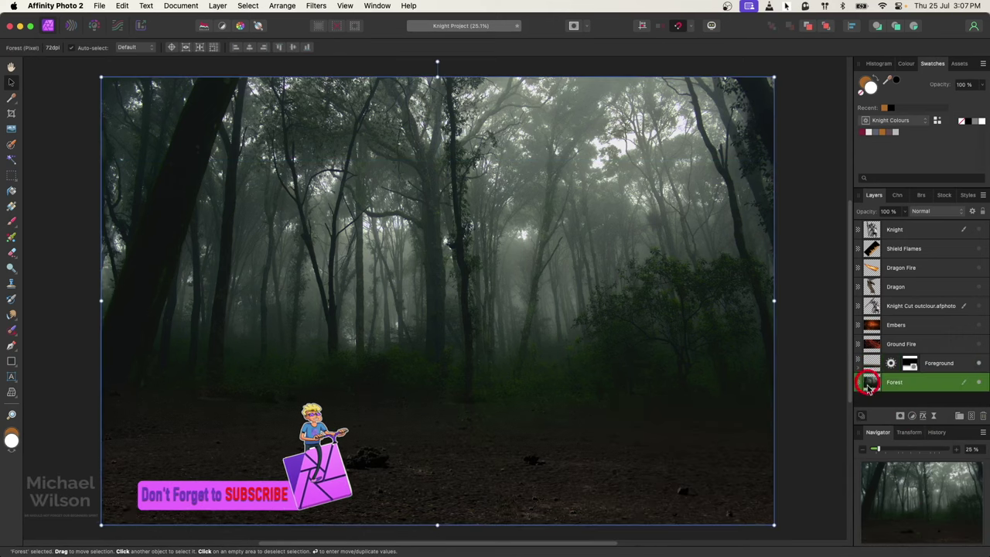
{"action": "left_click", "coordinate": [914, 416]}
{"action": "left_click", "coordinate": [902, 518]}
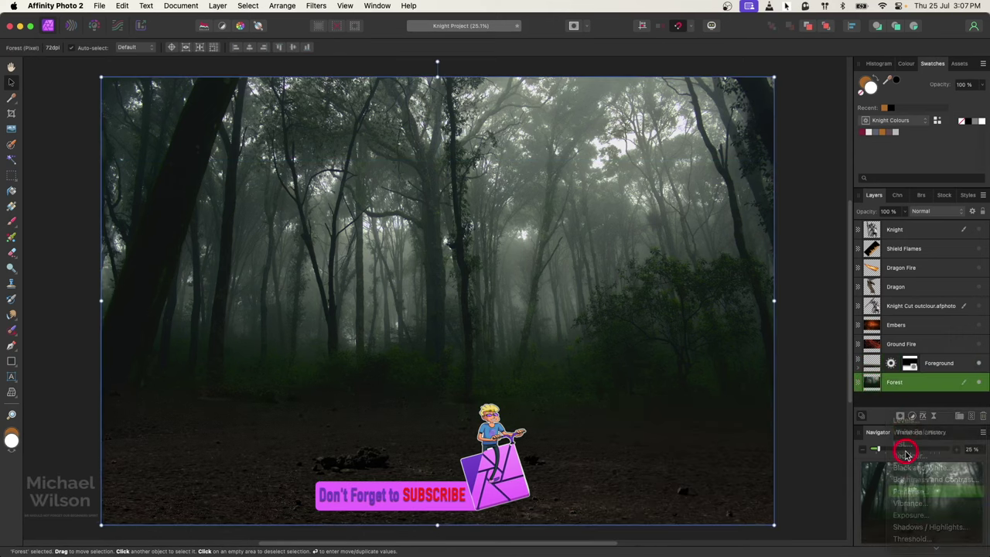
{"action": "left_click_drag", "start_coordinate": [872, 385], "coordinate": [874, 401]}
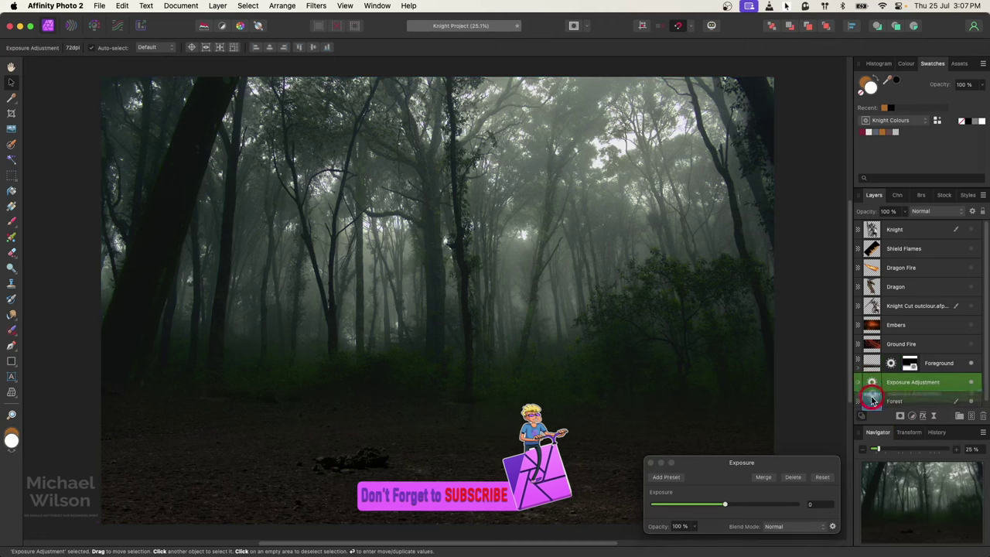
{"action": "left_click_drag", "start_coordinate": [725, 506], "coordinate": [699, 506]}
{"action": "left_click", "coordinate": [654, 464]}
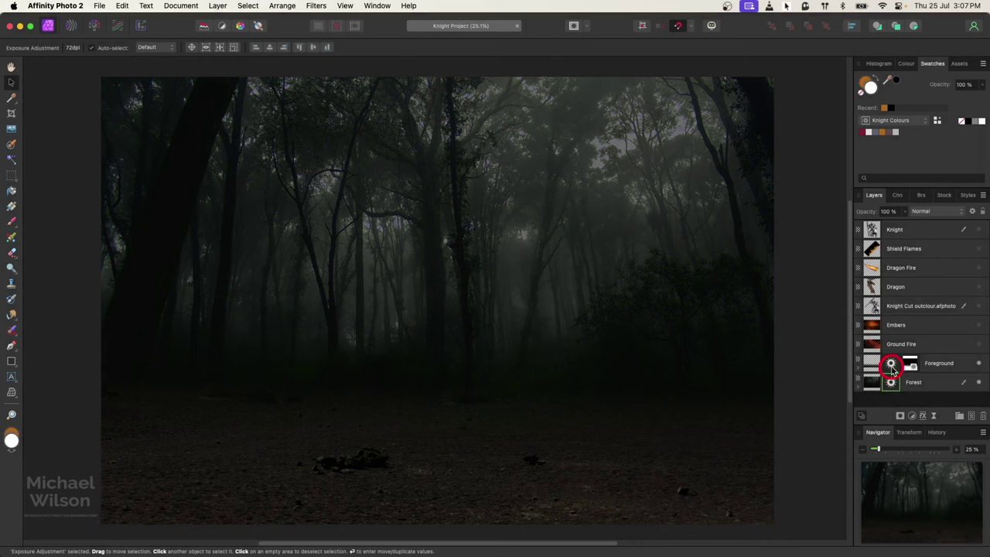
Add a live Gaussian Blur to the Forest layer with Preserve Alpha on and a radius of about 13.3 px.
{"action": "left_click", "coordinate": [884, 381]}
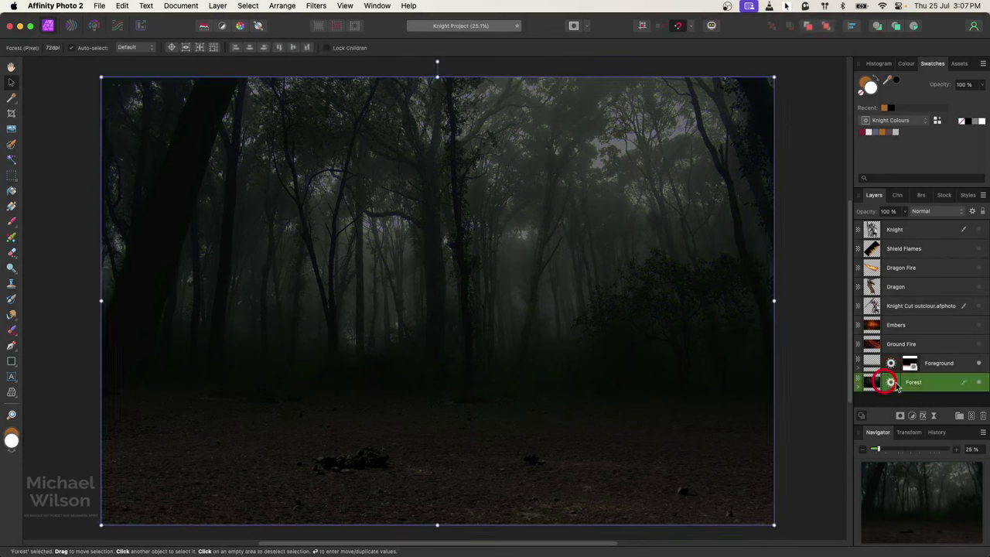
{"action": "left_click", "coordinate": [933, 416]}
{"action": "left_click", "coordinate": [931, 421]}
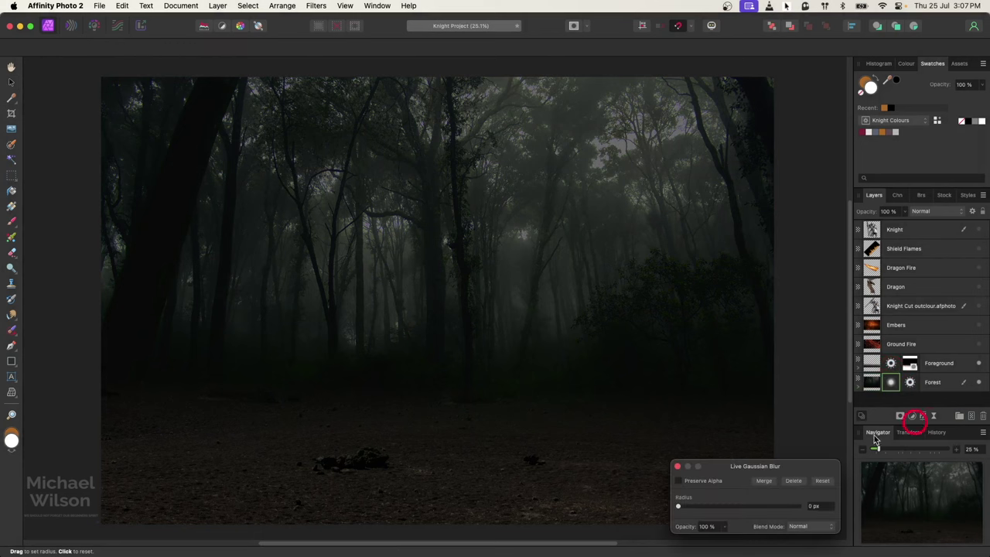
{"action": "left_click_drag", "start_coordinate": [833, 468], "coordinate": [800, 342]}
{"action": "left_click_drag", "start_coordinate": [646, 382], "coordinate": [694, 385]}
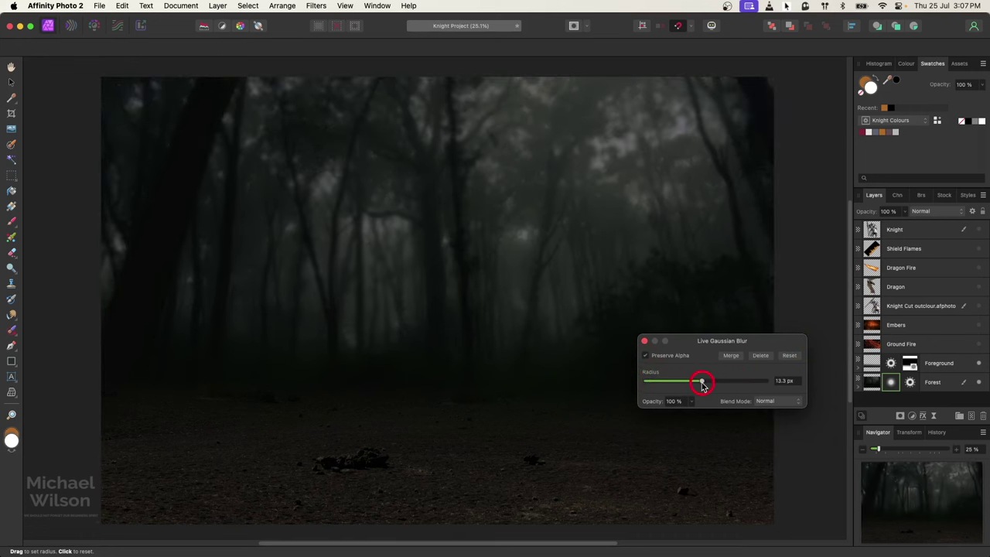
{"action": "left_click", "coordinate": [645, 341]}
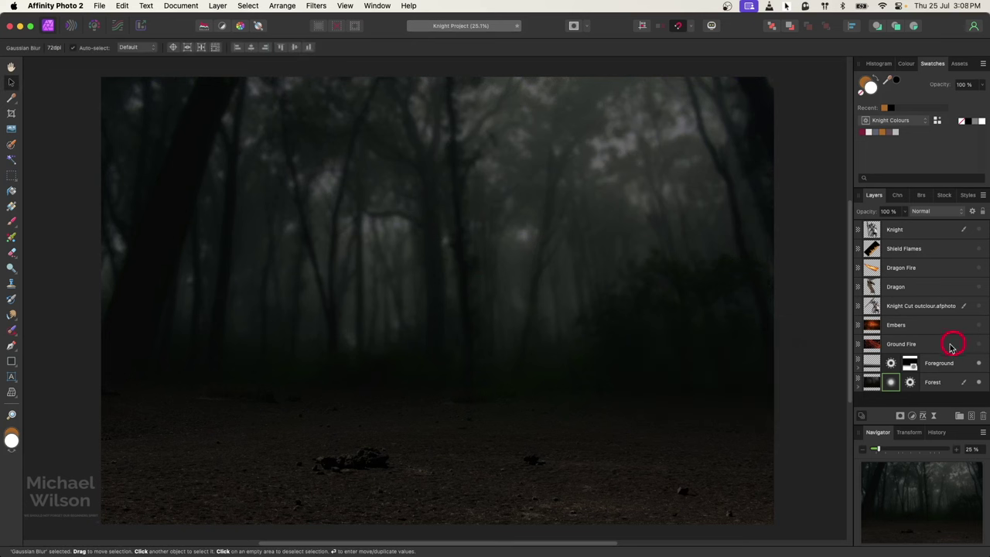
Show the Ground Fire layer, move it near the middle of the canvas and set its blend mode to Screen.
{"action": "left_click", "coordinate": [979, 343]}
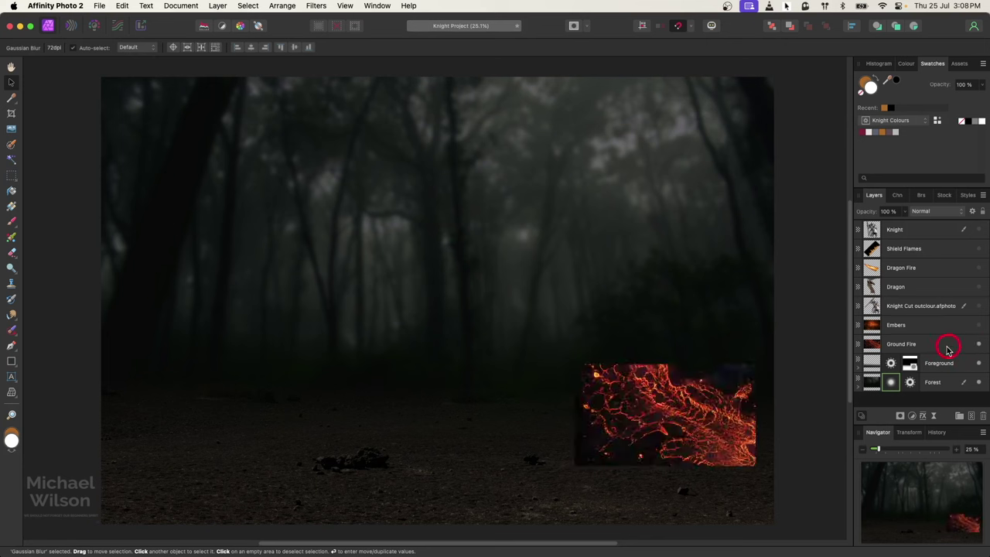
{"action": "left_click", "coordinate": [942, 345]}
{"action": "left_click_drag", "start_coordinate": [714, 384], "coordinate": [456, 245]}
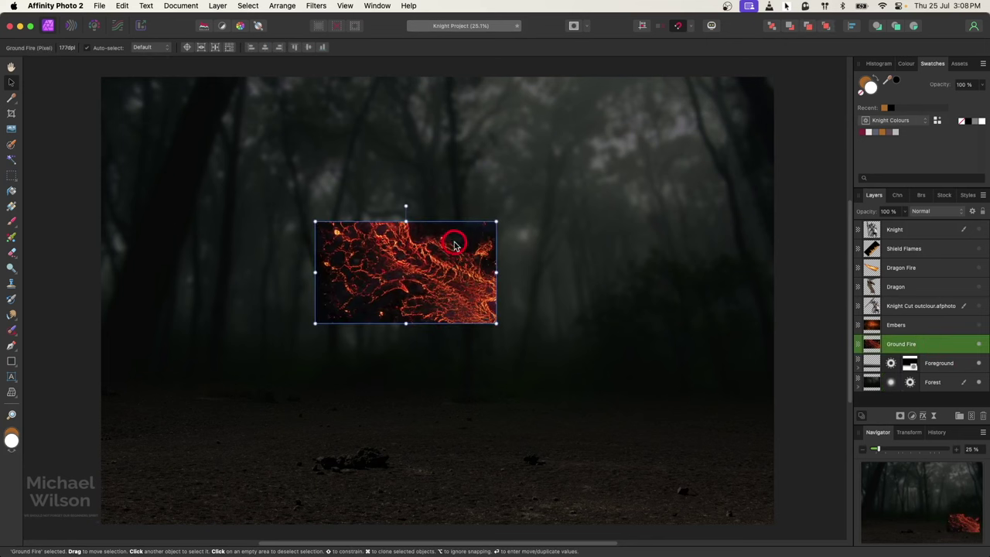
{"action": "left_click", "coordinate": [928, 215]}
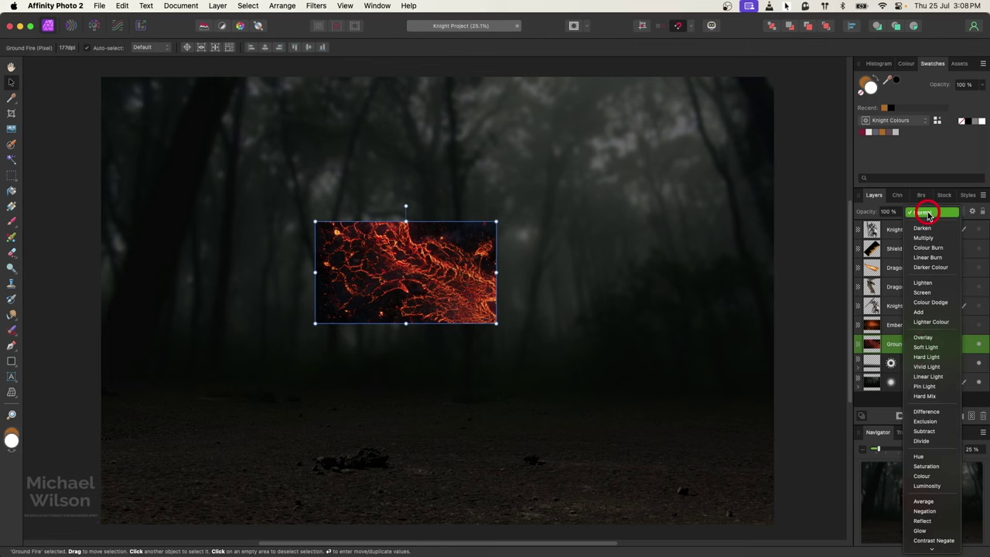
{"action": "left_click", "coordinate": [923, 294]}
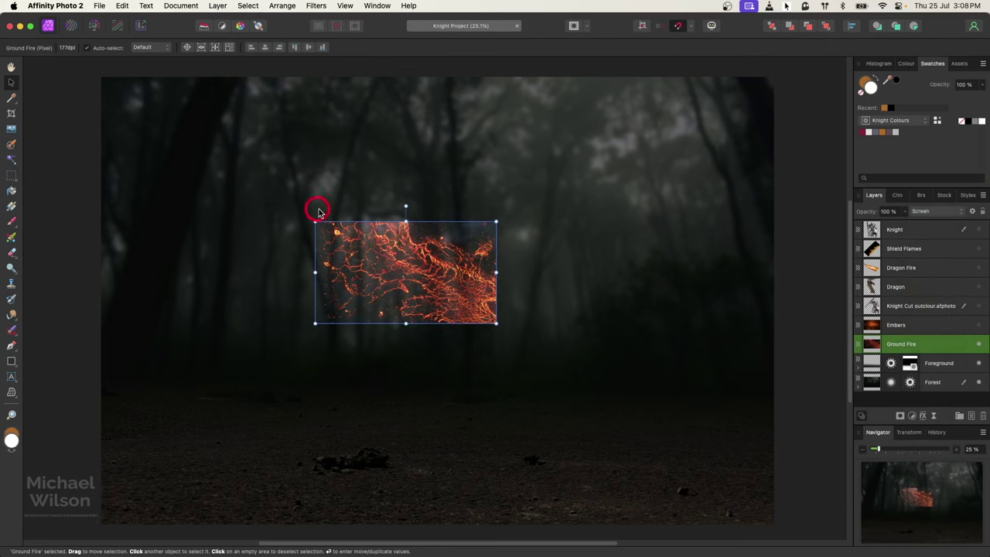
Scale the Ground Fire layer to the full canvas width and align it with the canvas's bottom edge.
{"action": "left_click_drag", "start_coordinate": [376, 261], "coordinate": [159, 376]}
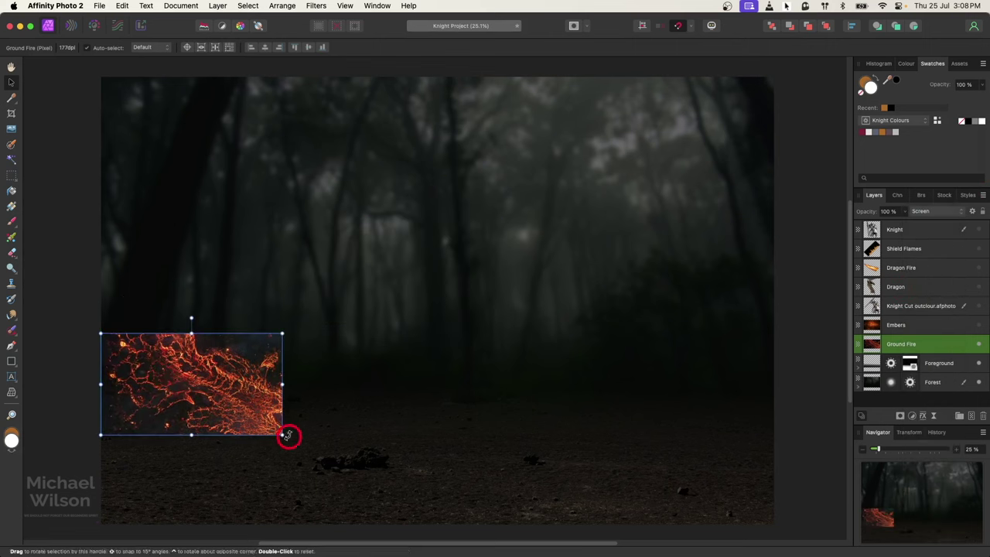
{"action": "key", "text": "super+minus"}
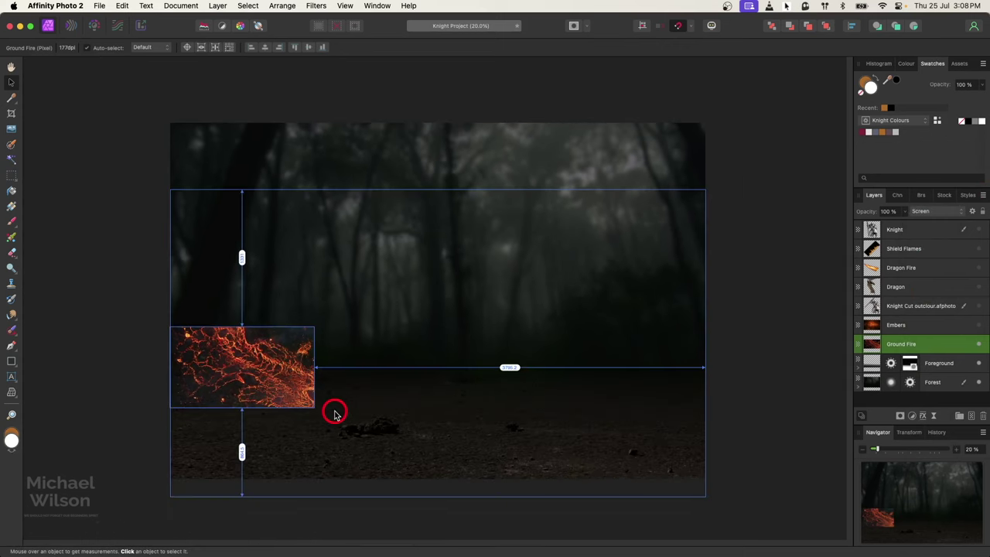
{"action": "left_click_drag", "start_coordinate": [312, 407], "coordinate": [785, 474]}
{"action": "left_click_drag", "start_coordinate": [566, 459], "coordinate": [569, 314]}
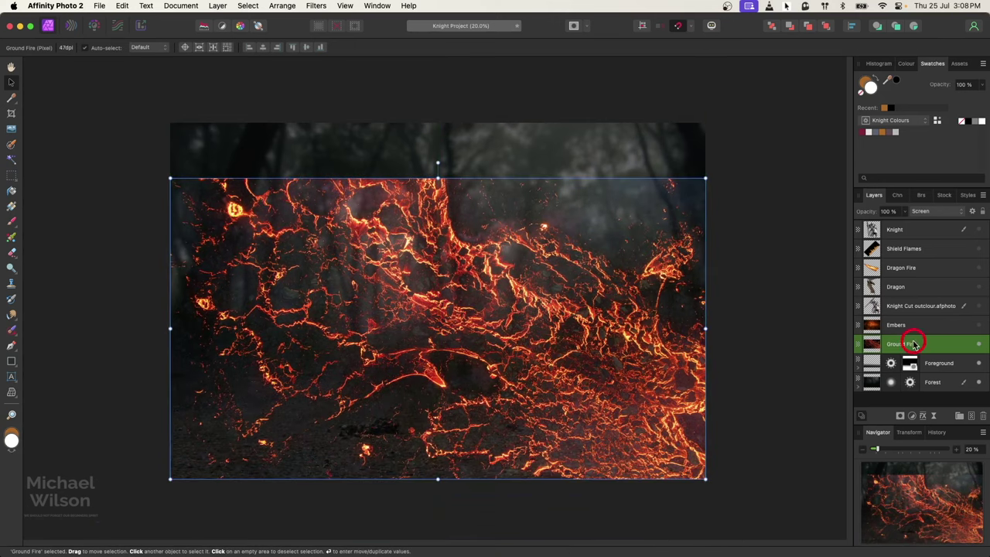
Mask the Ground Fire layer with a vertical linear gradient so the fire stays only on the lower ground.
{"action": "left_click", "coordinate": [900, 417]}
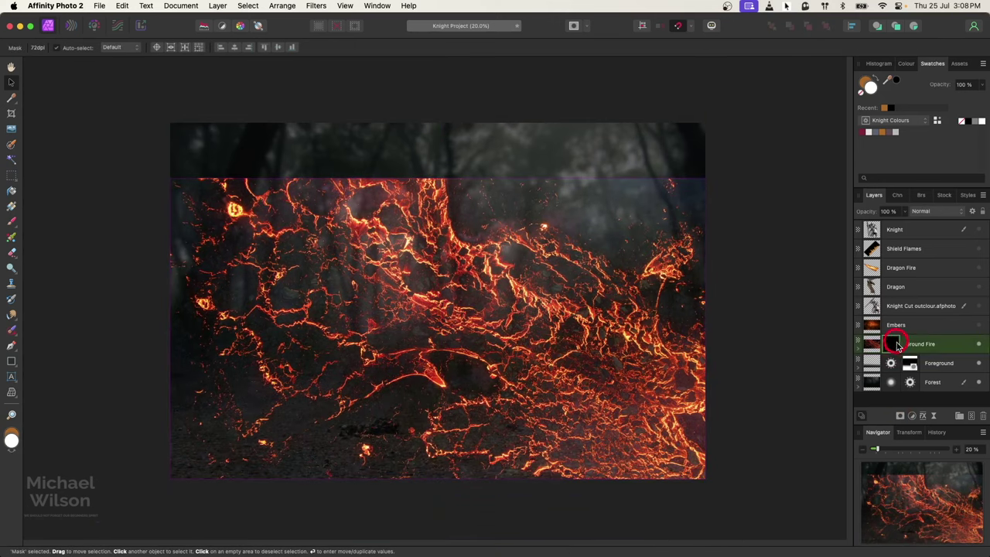
{"action": "left_click", "coordinate": [11, 205]}
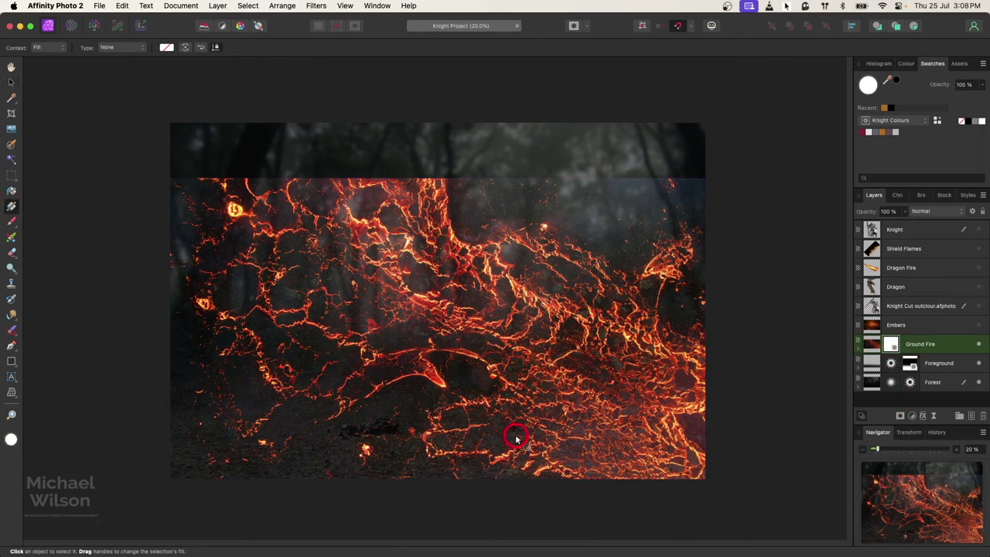
{"action": "left_click_drag", "start_coordinate": [423, 486], "coordinate": [425, 358]}
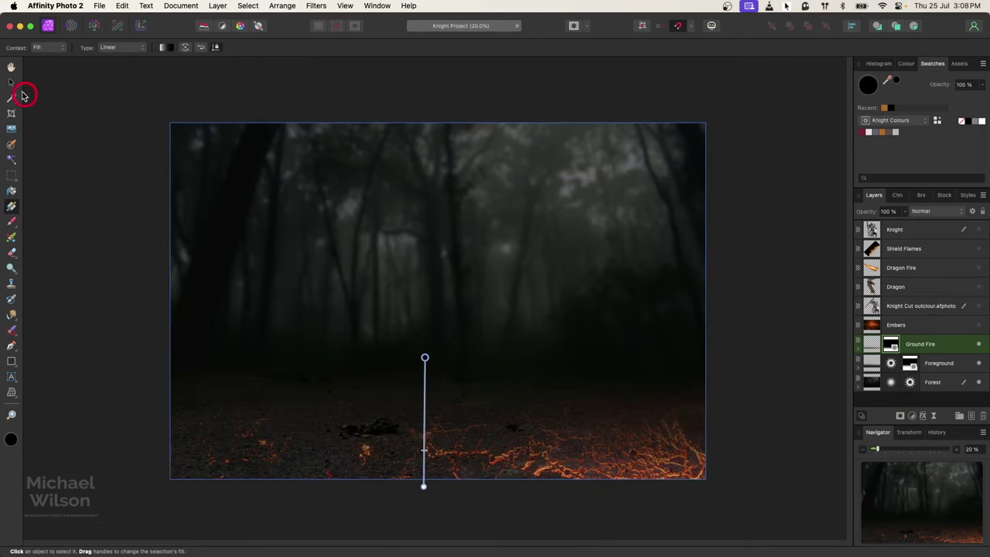
{"action": "left_click", "coordinate": [11, 80]}
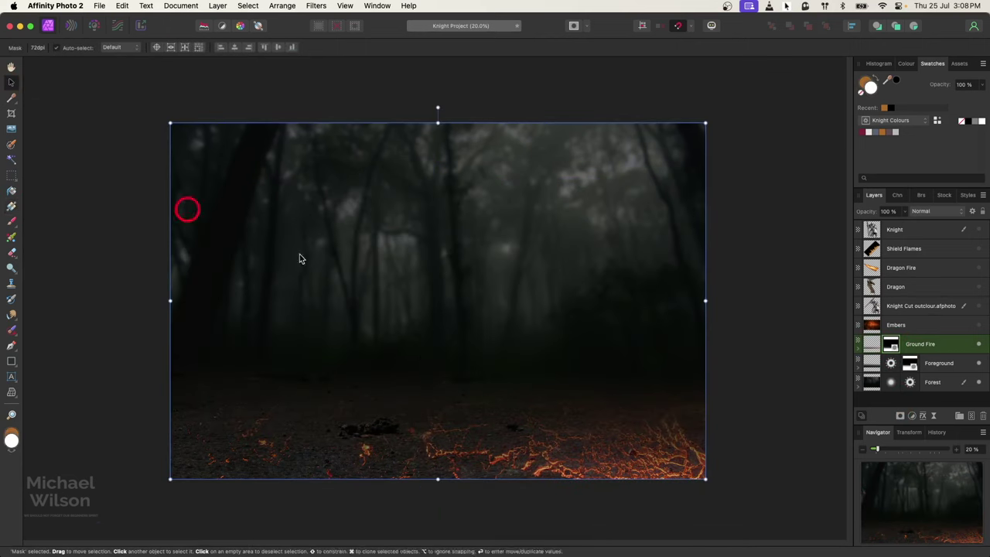
Flip the Ground Fire layer horizontally.
{"action": "left_click", "coordinate": [883, 343]}
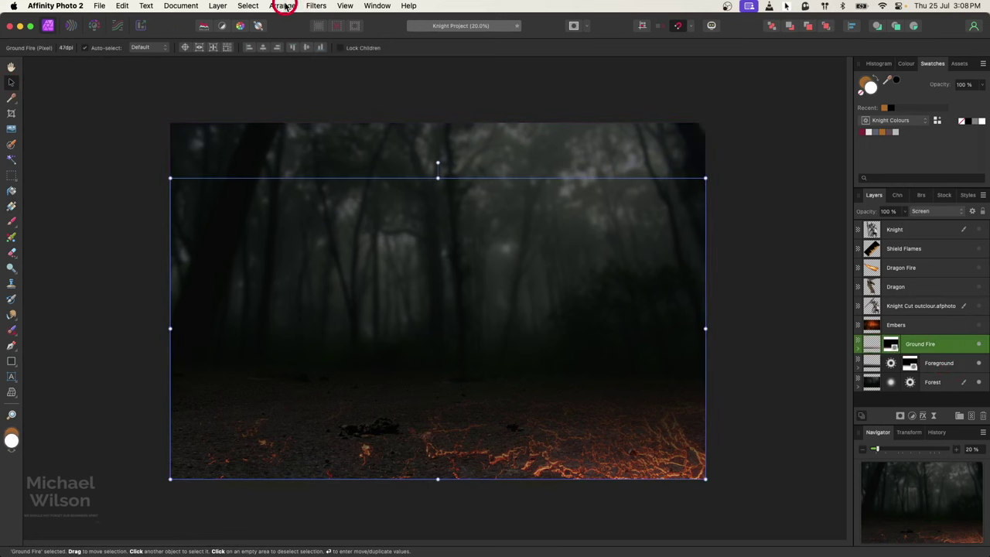
{"action": "left_click", "coordinate": [285, 5]}
{"action": "left_click", "coordinate": [280, 243]}
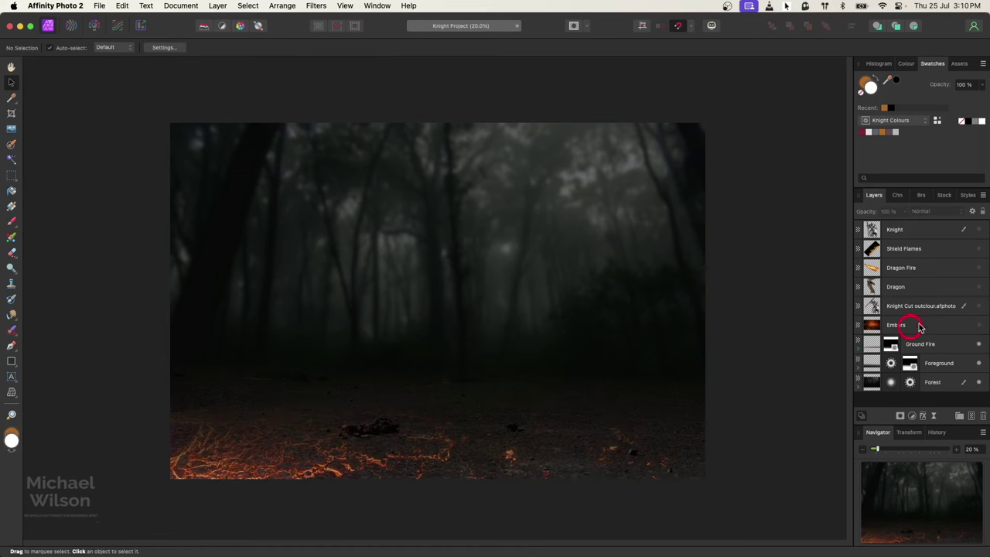
Show the Knight Cut outclour.afphoto, Dragon and Knight layers.
{"action": "left_click", "coordinate": [979, 307]}
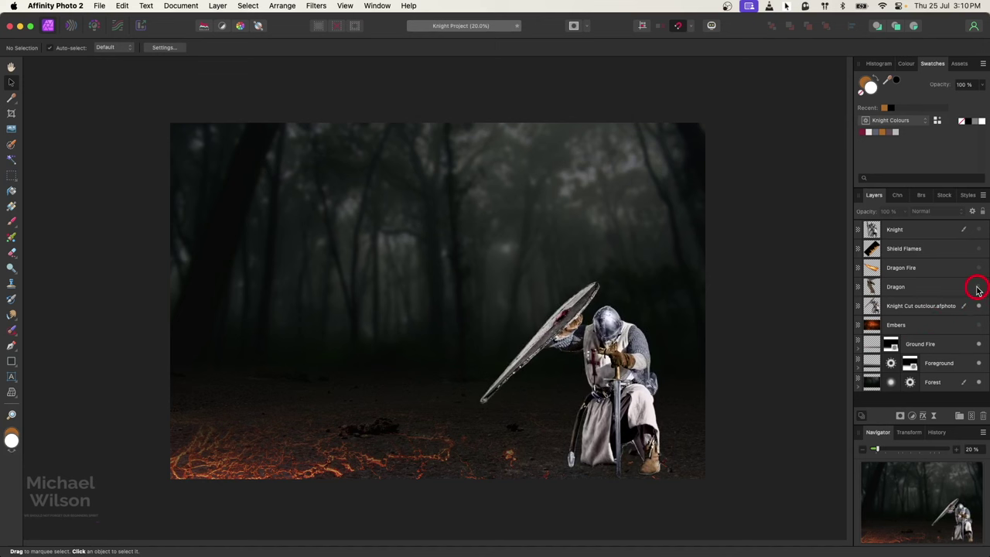
{"action": "left_click", "coordinate": [978, 288]}
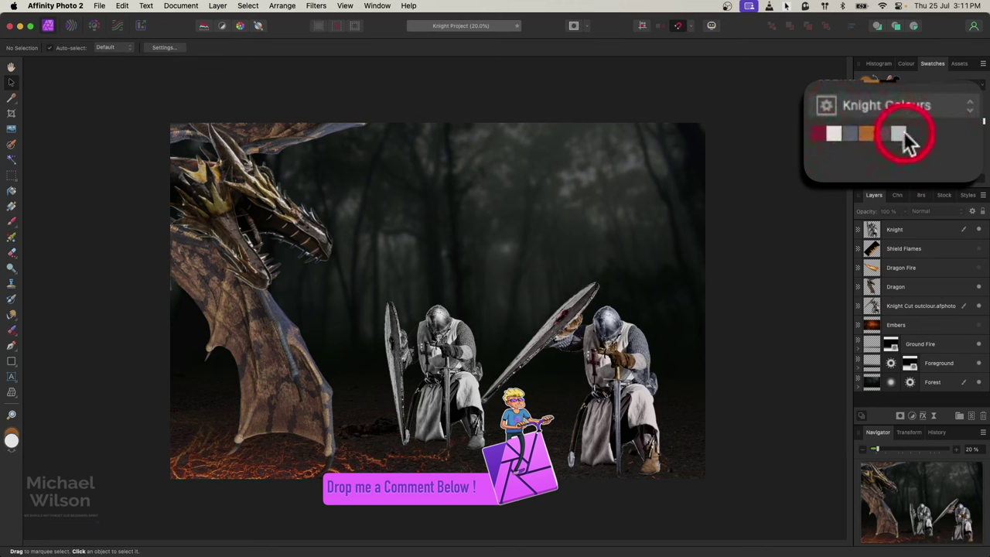
{"action": "mouse_move", "coordinate": [868, 163]}
{"action": "left_mouse_down"}
{"action": "mouse_move", "coordinate": [614, 278]}
{"action": "mouse_move", "coordinate": [603, 347]}
{"action": "mouse_move", "coordinate": [611, 363]}
{"action": "left_mouse_up"}
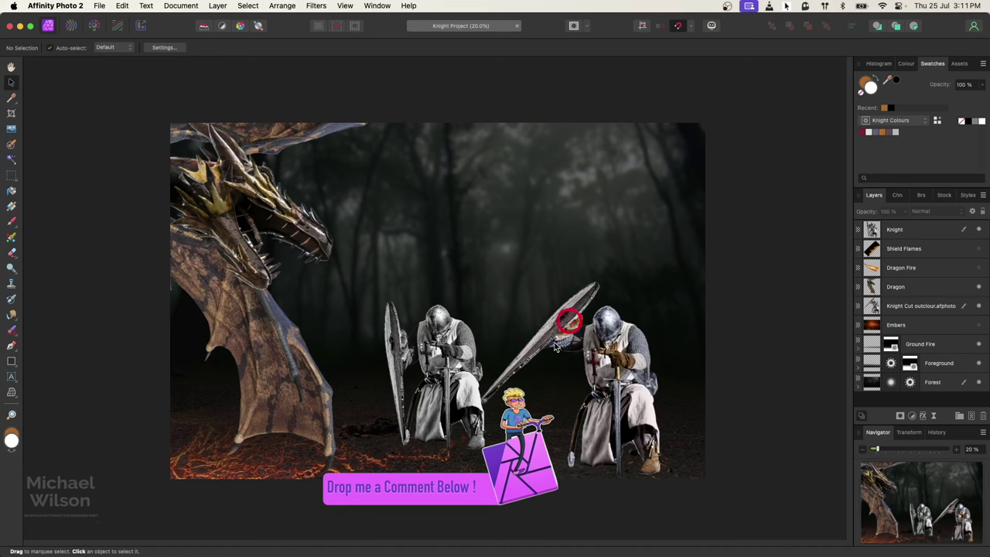
Hide the Knight layer and show the Dragon Fire and Shield Flames layers.
{"action": "left_click", "coordinate": [979, 229]}
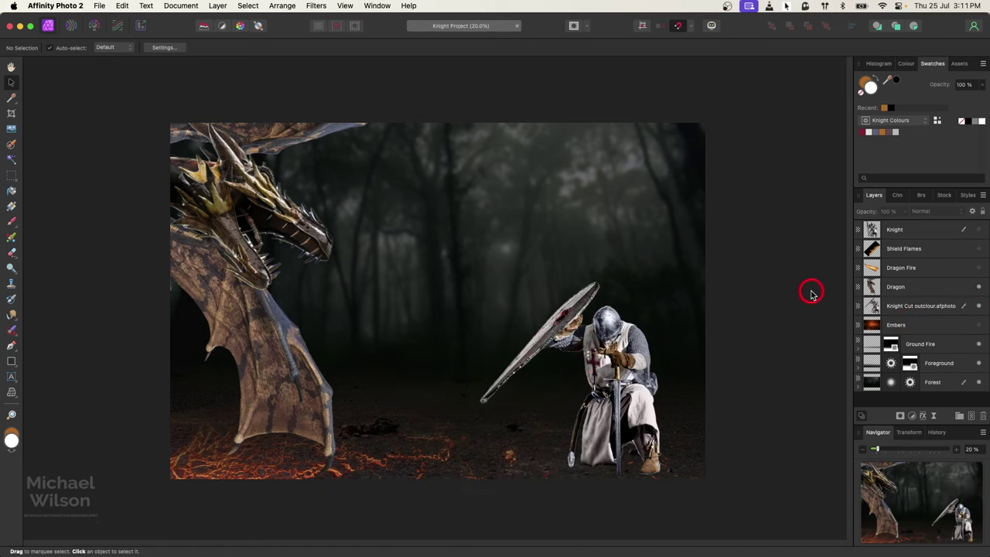
{"action": "left_click", "coordinate": [980, 268]}
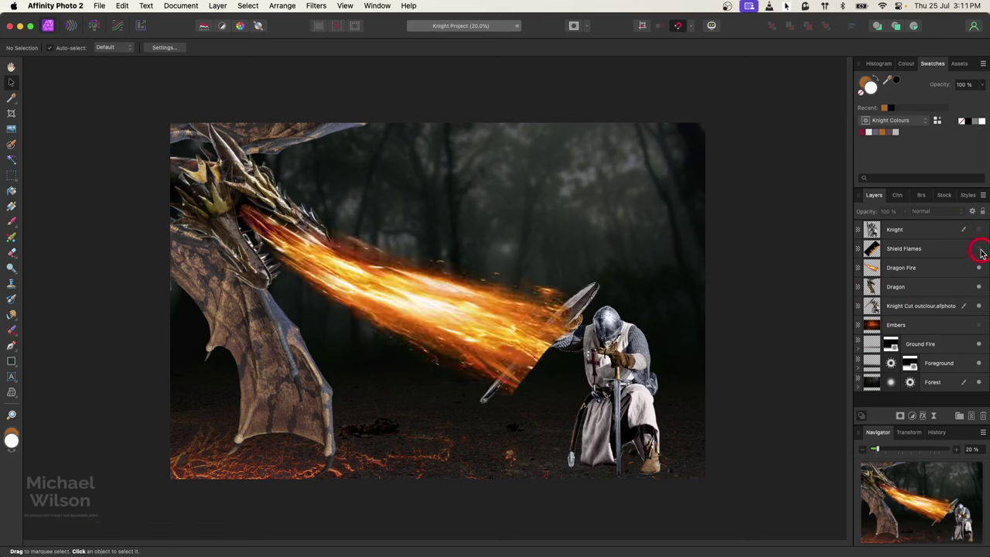
{"action": "left_click", "coordinate": [979, 250]}
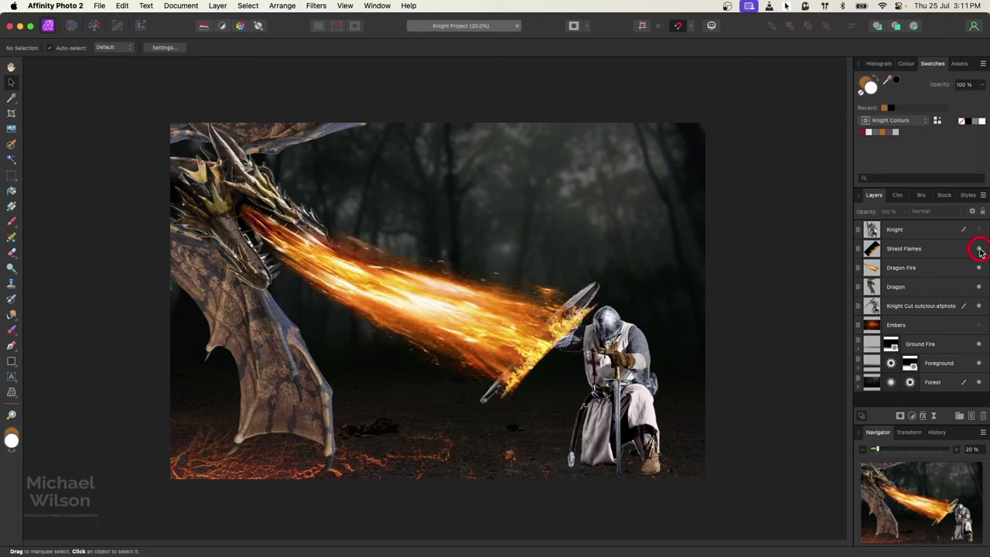
Resize the Dragon Fire and Shield Flames layers together so the flames span from the dragon's head to the knight's shield.
{"action": "left_click", "coordinate": [910, 269]}
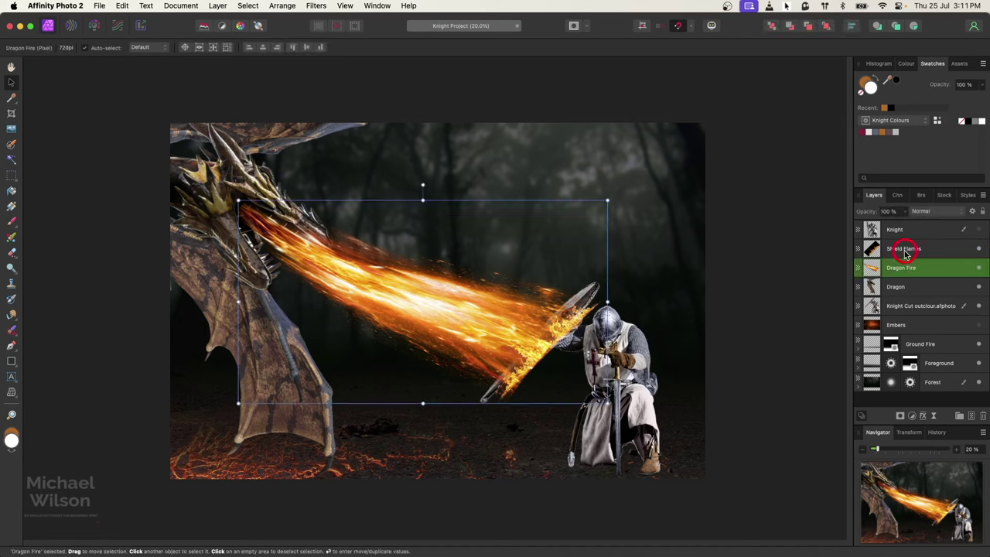
{"action": "left_click", "coordinate": [905, 250], "text": "shift"}
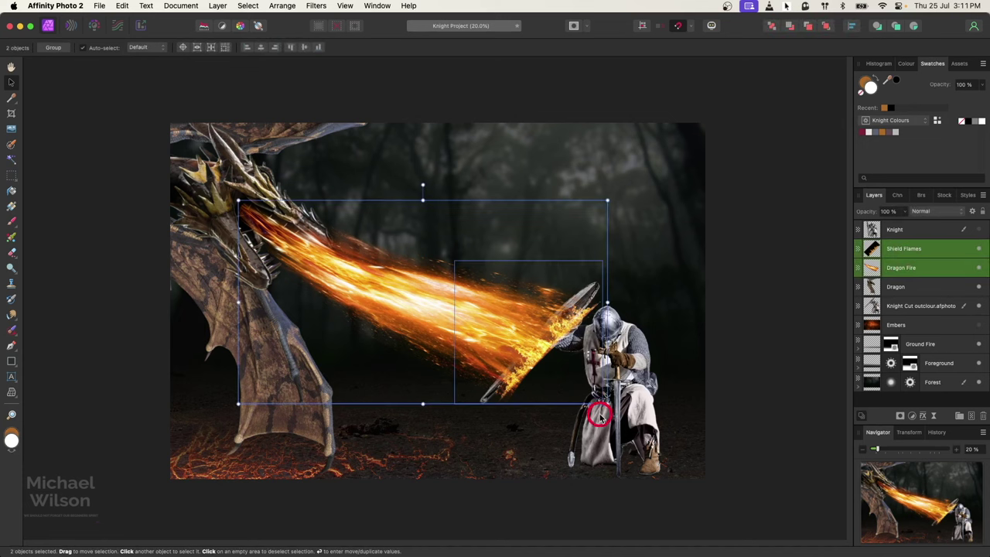
{"action": "left_click_drag", "start_coordinate": [603, 400], "coordinate": [586, 386]}
{"action": "left_click_drag", "start_coordinate": [591, 203], "coordinate": [601, 177]}
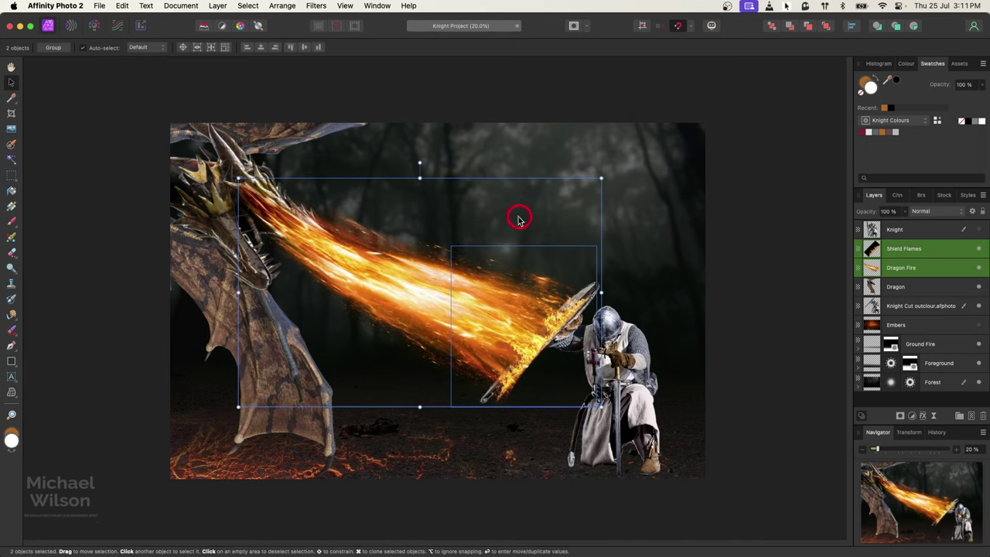
Add a live Mesh Warp to the Dragon Fire layer and bend the flames so they start inside the dragon's mouth.
{"action": "left_click", "coordinate": [919, 249]}
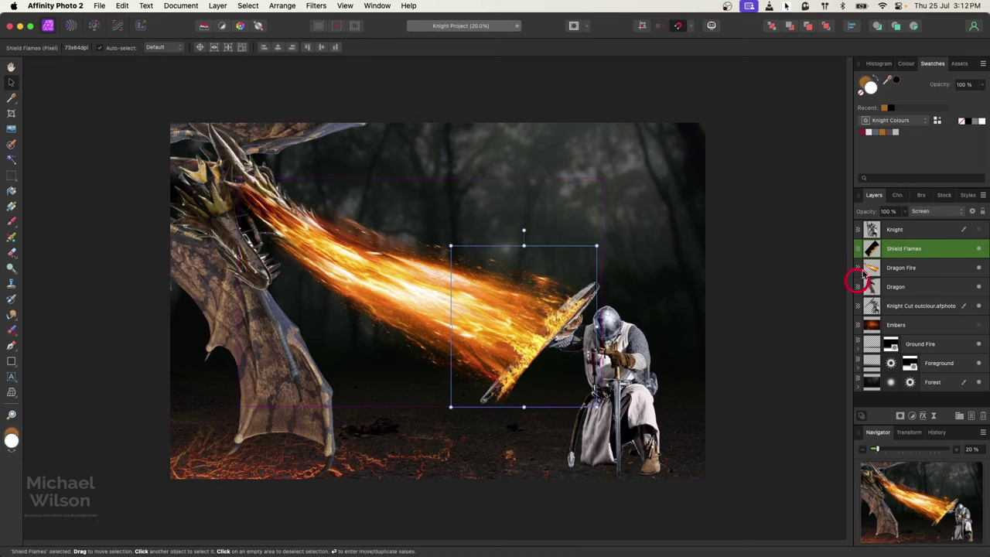
{"action": "left_click", "coordinate": [913, 270]}
{"action": "left_click", "coordinate": [933, 418]}
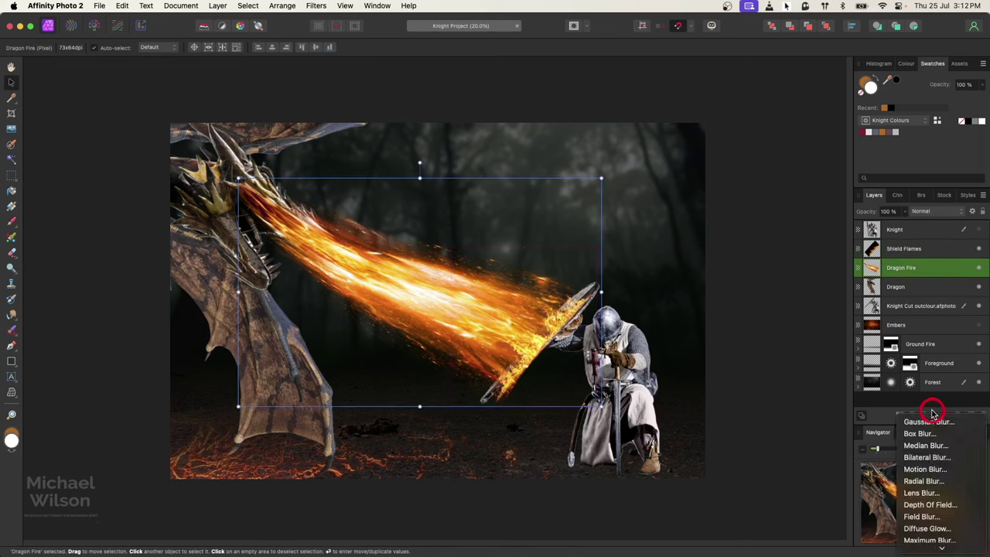
{"action": "left_click", "coordinate": [937, 447]}
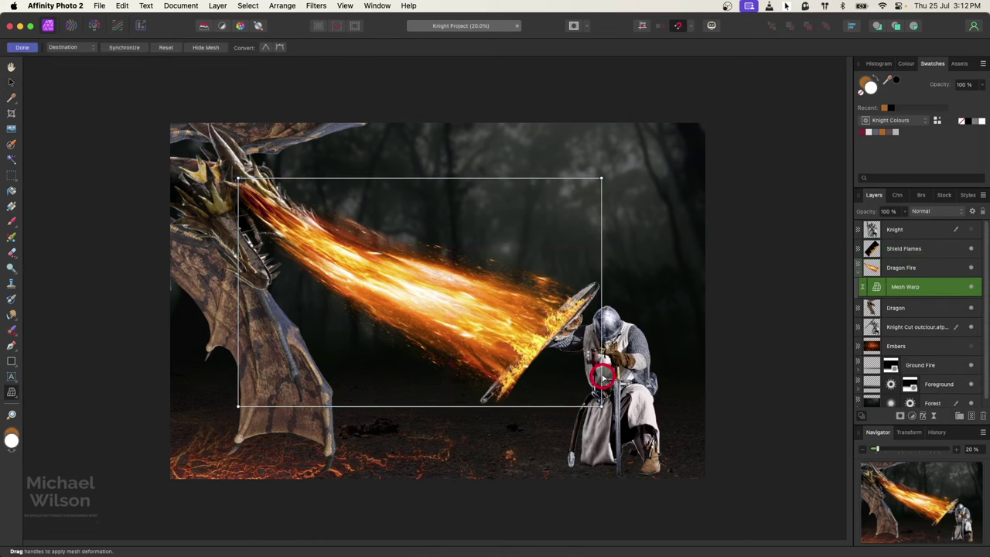
{"action": "left_click_drag", "start_coordinate": [602, 377], "coordinate": [495, 405]}
{"action": "key", "text": "super+z"}
{"action": "left_click_drag", "start_coordinate": [588, 181], "coordinate": [237, 193]}
{"action": "left_click", "coordinate": [22, 47]}
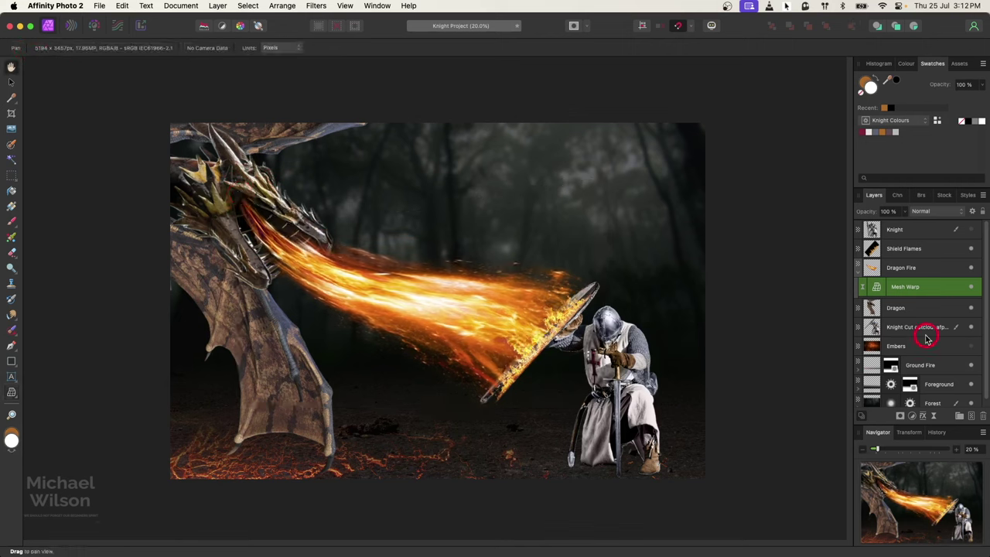
Enlarge and slightly rotate the Shield Flames layer so its flames follow the whole face of the knight's shield.
{"action": "left_click", "coordinate": [910, 252]}
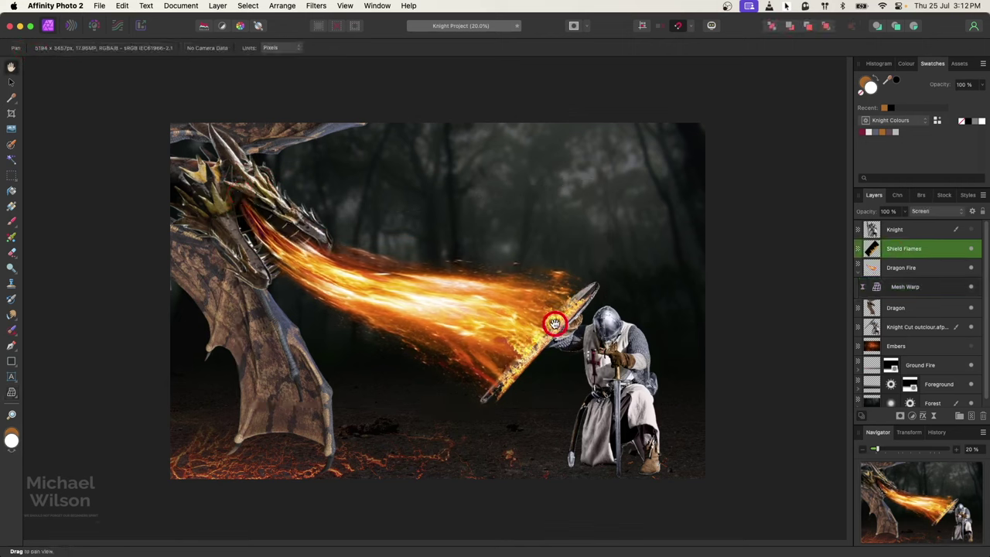
{"action": "key", "text": "v"}
{"action": "left_click_drag", "start_coordinate": [594, 240], "coordinate": [611, 224]}
{"action": "left_click_drag", "start_coordinate": [517, 206], "coordinate": [523, 206]}
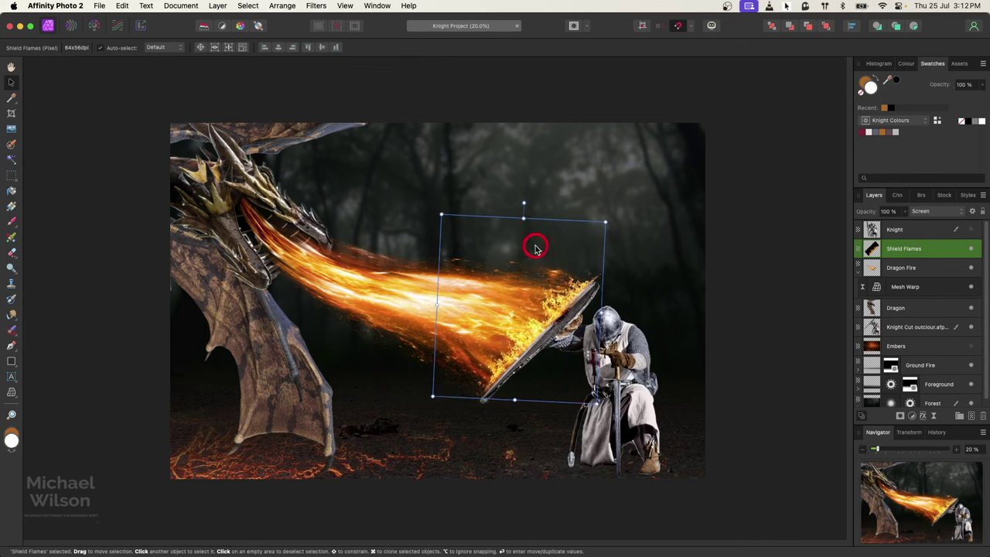
{"action": "left_click", "coordinate": [762, 267]}
{"action": "left_click", "coordinate": [133, 151]}
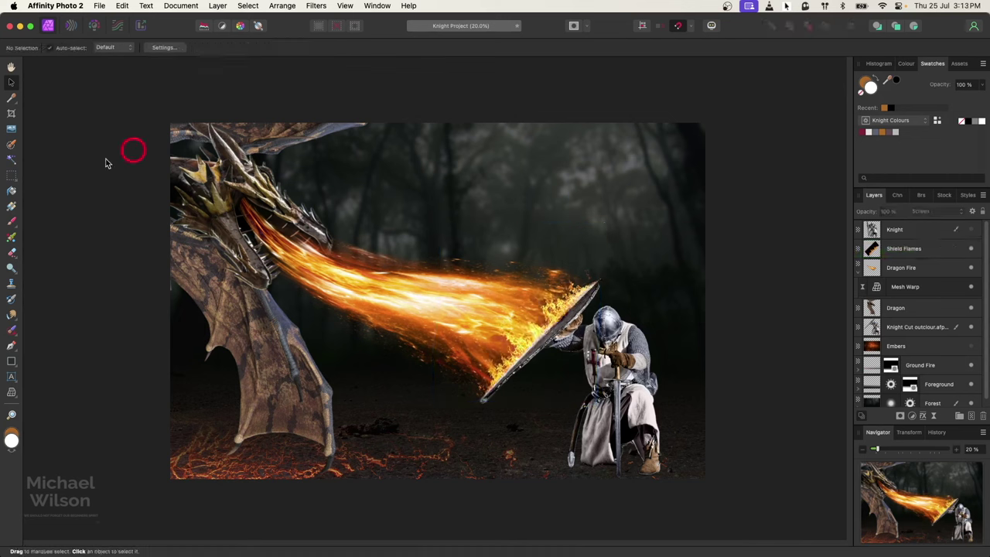
Mask the Dragon Fire layer and paint black with a soft brush to blend the start of the flames into the dragon's mouth.
{"action": "left_click", "coordinate": [904, 269]}
{"action": "left_click_drag", "start_coordinate": [872, 385], "coordinate": [872, 401]}
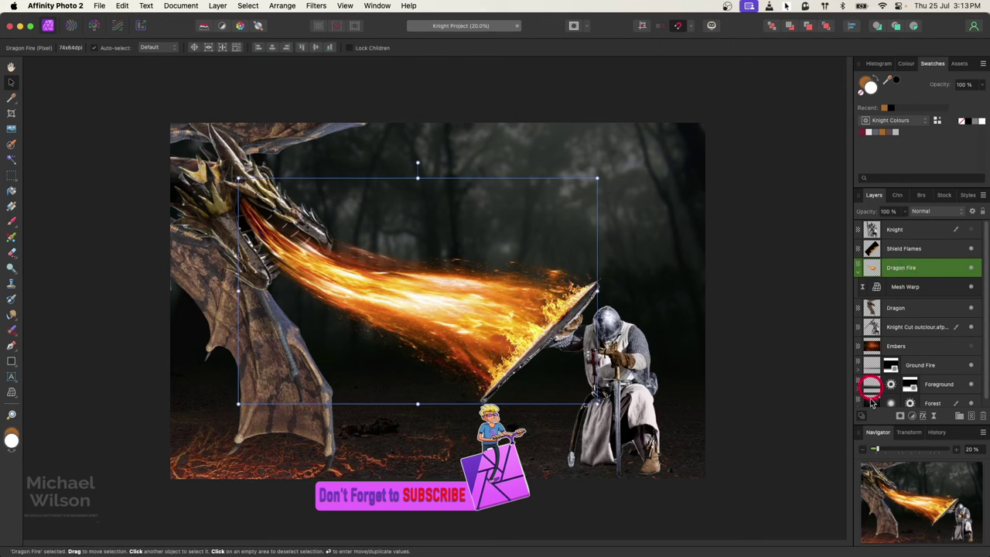
{"action": "left_click", "coordinate": [901, 416]}
{"action": "left_click", "coordinate": [877, 288]}
{"action": "left_click", "coordinate": [11, 221]}
{"action": "left_click_drag", "start_coordinate": [130, 50], "coordinate": [124, 50]}
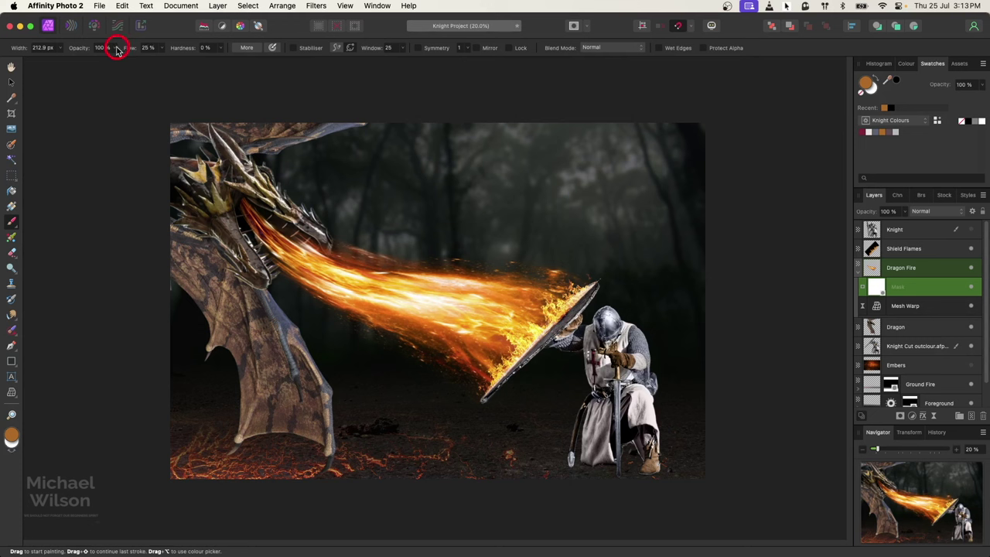
{"action": "left_click", "coordinate": [919, 195]}
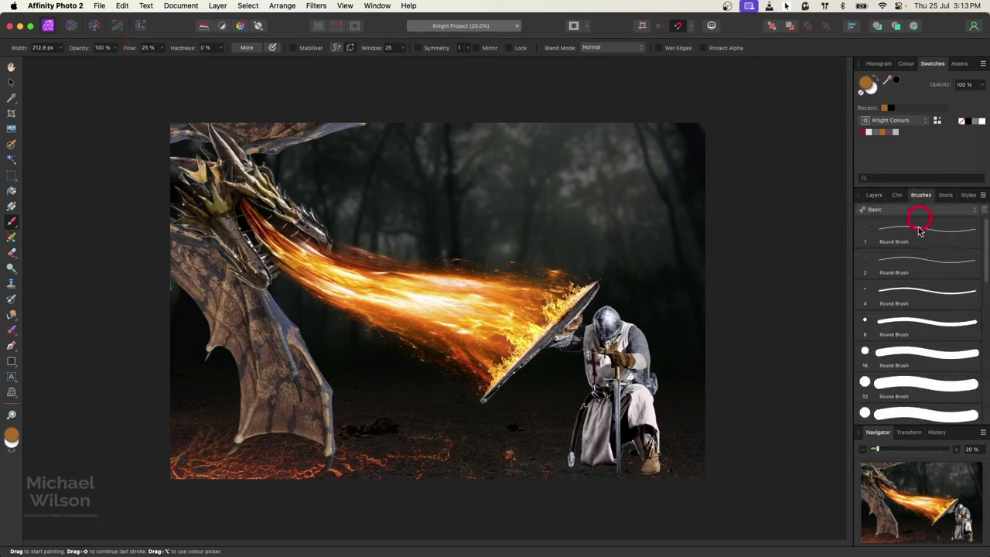
{"action": "left_click", "coordinate": [923, 370]}
{"action": "left_click", "coordinate": [874, 195]}
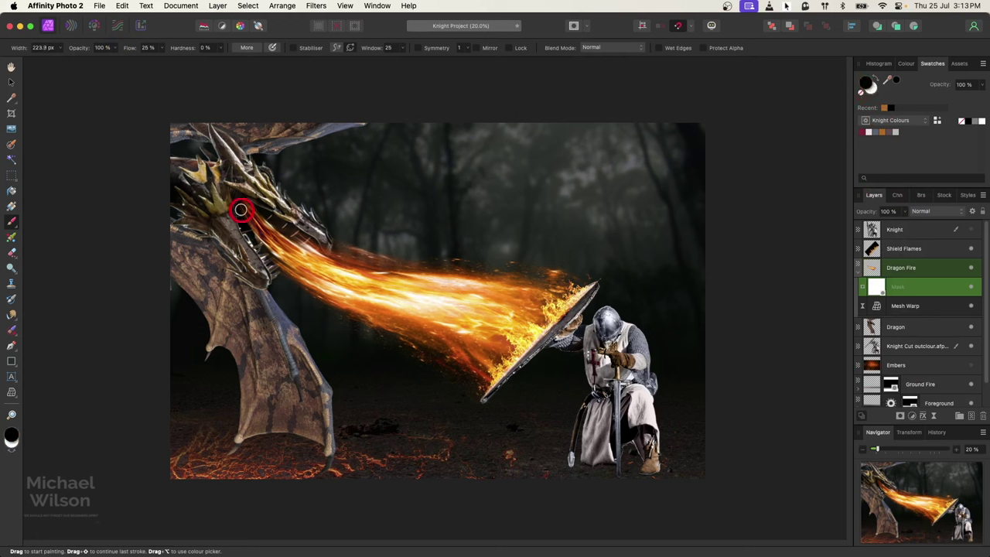
{"action": "mouse_move", "coordinate": [240, 210]}
{"action": "left_mouse_down"}
{"action": "mouse_move", "coordinate": [256, 215]}
{"action": "mouse_move", "coordinate": [226, 183]}
{"action": "left_mouse_up"}
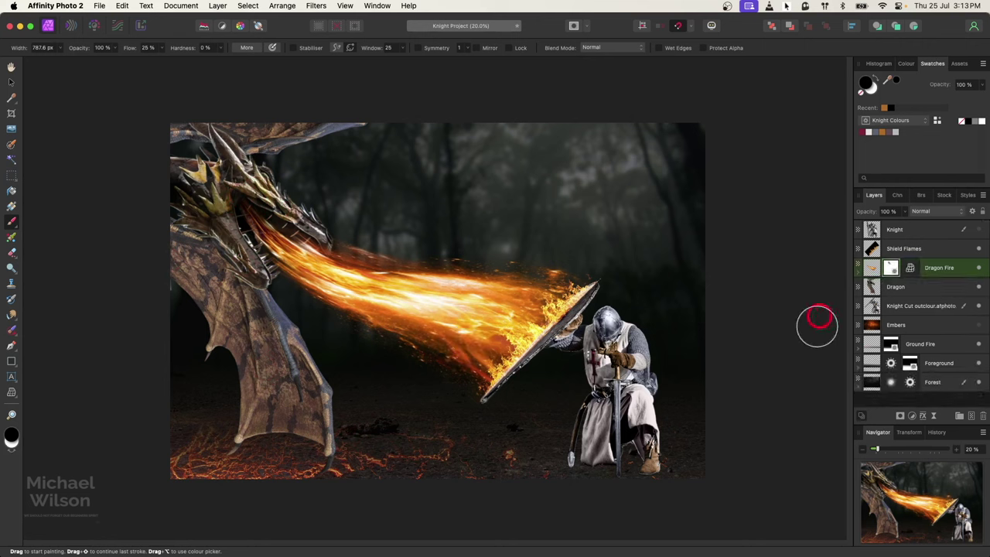
Darken the Dragon layer strongly with an Exposure adjustment.
{"action": "left_click", "coordinate": [870, 287]}
{"action": "left_click", "coordinate": [901, 415]}
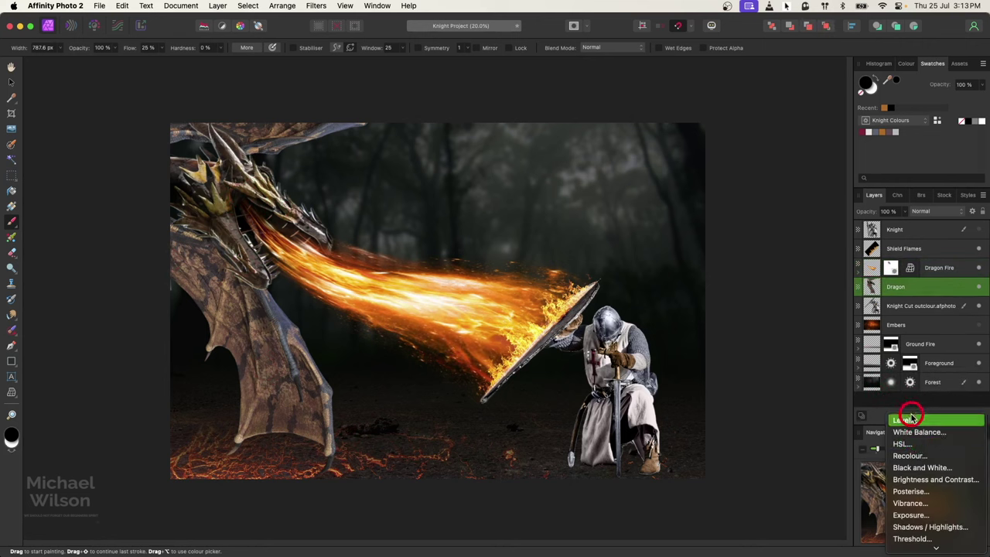
{"action": "left_click", "coordinate": [909, 516]}
{"action": "left_click_drag", "start_coordinate": [725, 504], "coordinate": [644, 458]}
{"action": "left_click", "coordinate": [650, 463]}
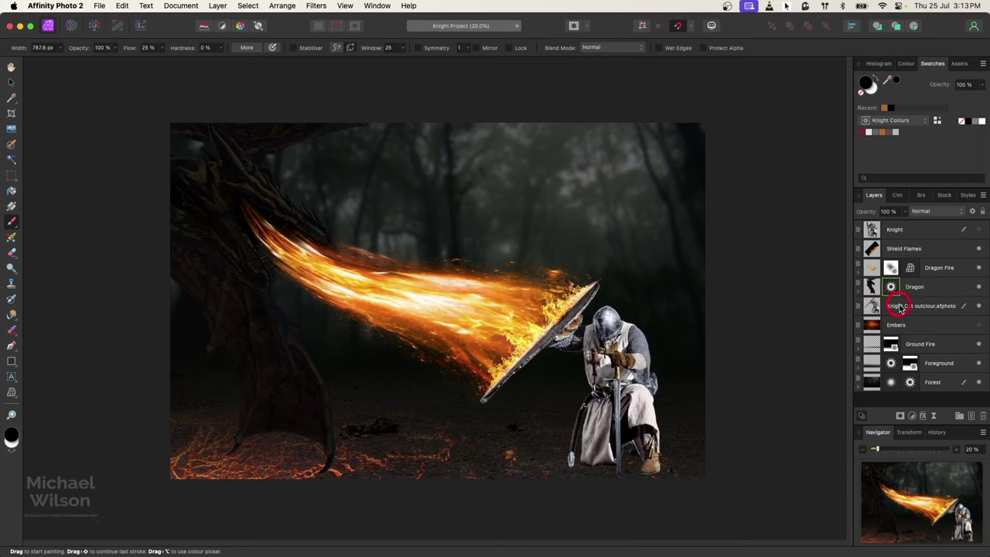
Darken the Knight Cut outclour.afphoto layer with an Exposure adjustment of about -3.9.
{"action": "left_click", "coordinate": [900, 306]}
{"action": "left_click_drag", "start_coordinate": [918, 418], "coordinate": [911, 515]}
{"action": "left_click_drag", "start_coordinate": [730, 504], "coordinate": [690, 505]}
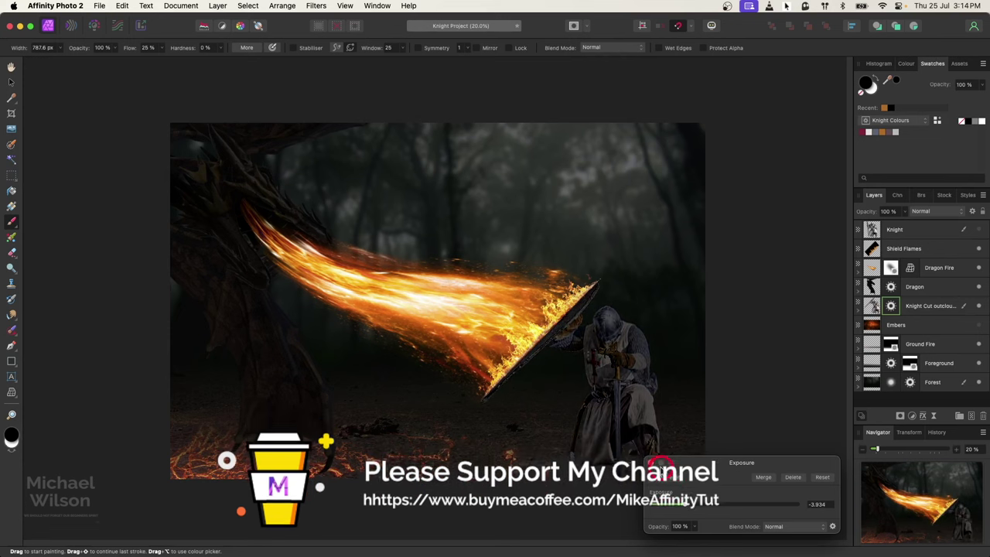
{"action": "left_click", "coordinate": [747, 425]}
Duplicate the Knight Cut outclour.afphoto layer and rasterise the copy beneath the original.
{"action": "left_click", "coordinate": [895, 325]}
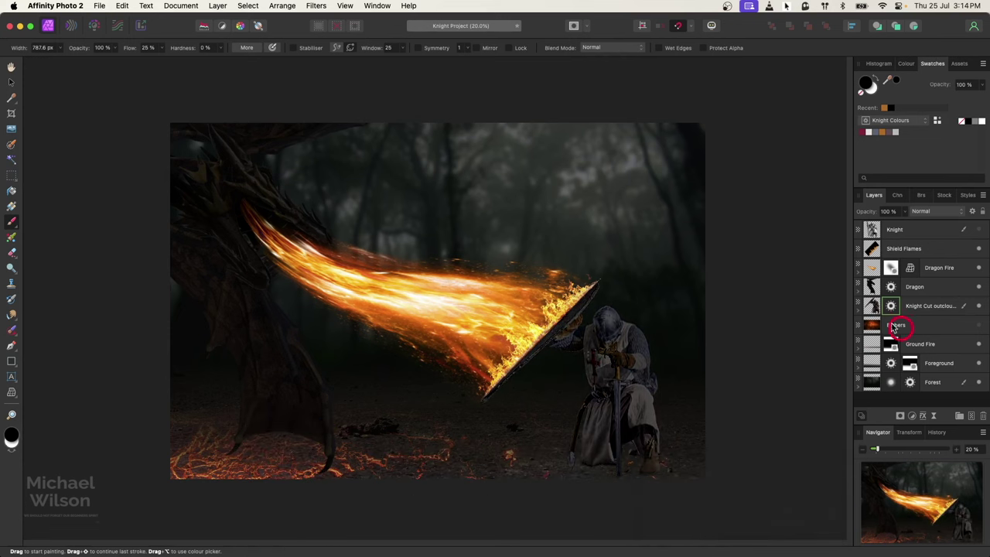
{"action": "left_click", "coordinate": [873, 306]}
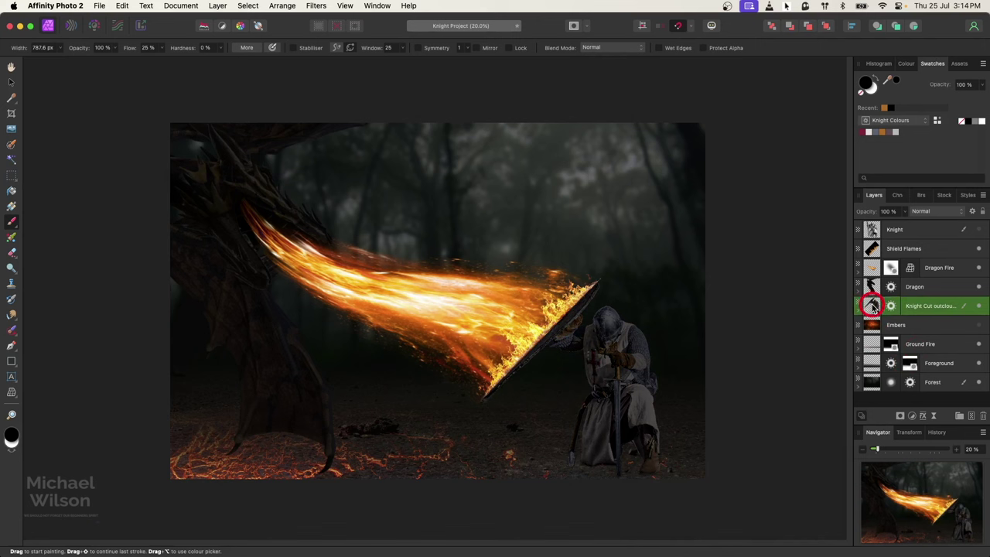
{"action": "key", "text": "super+j"}
{"action": "right_click", "coordinate": [873, 305]}
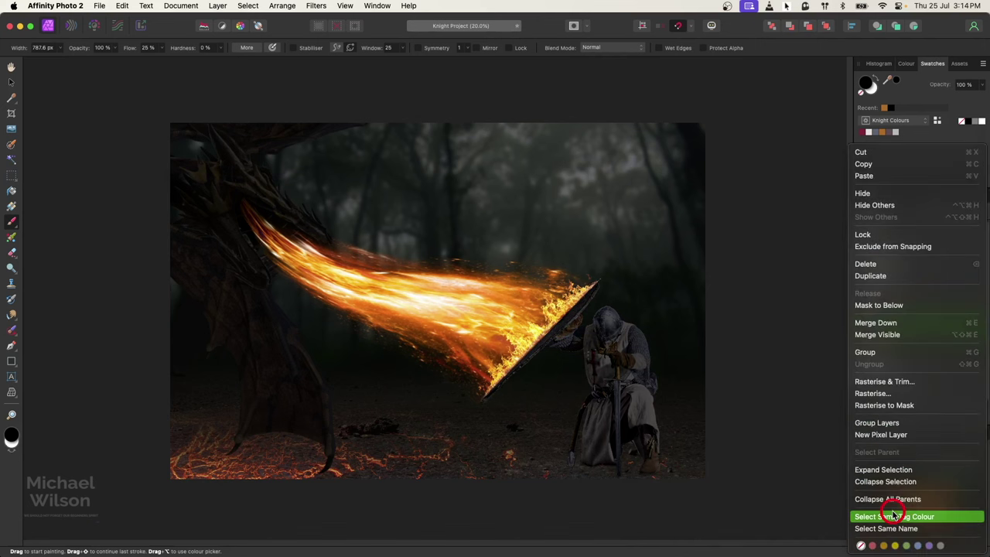
{"action": "left_click", "coordinate": [885, 398]}
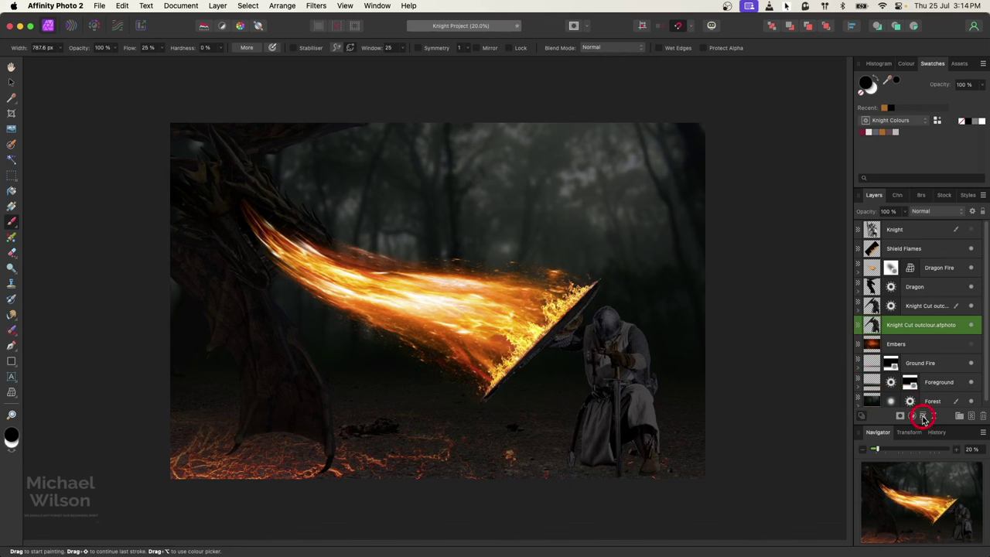
Apply a Colour Overlay layer effect to the rasterised knight copy to make it a solid silhouette.
{"action": "left_click", "coordinate": [924, 417]}
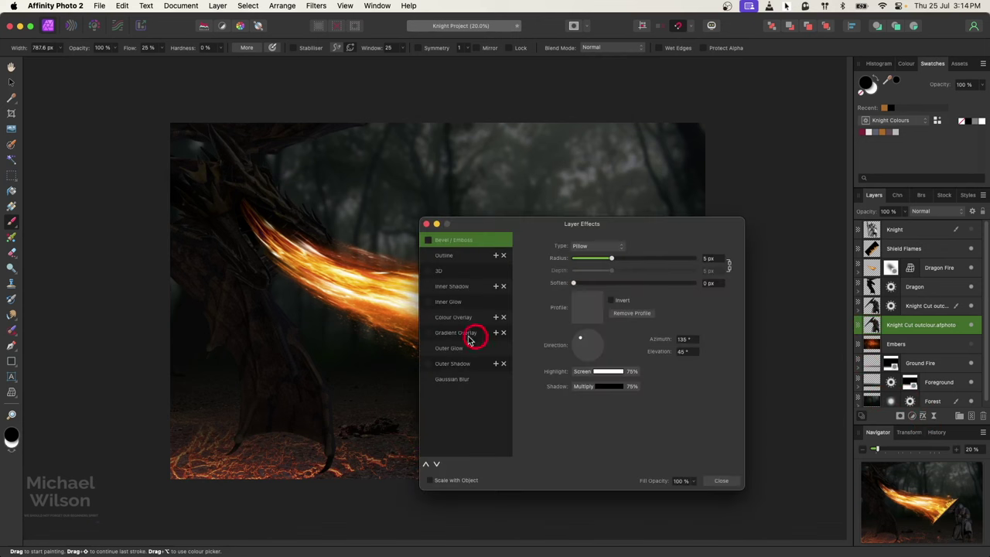
{"action": "left_click", "coordinate": [453, 317]}
{"action": "left_click", "coordinate": [428, 318]}
{"action": "left_click", "coordinate": [721, 481]}
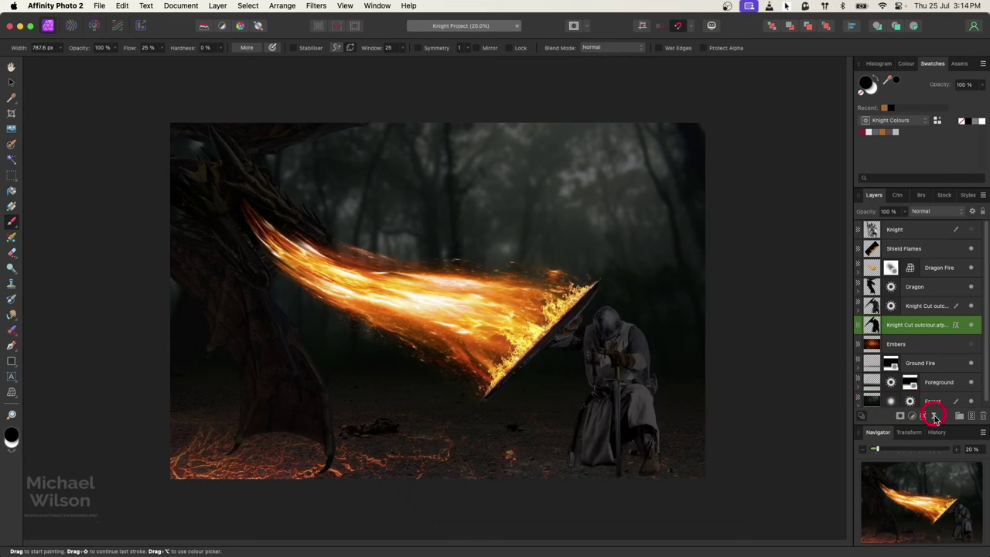
Flatten the knight silhouette onto the ground as a shadow with a live Perspective filter and lower its opacity to about 42%.
{"action": "left_click", "coordinate": [934, 417]}
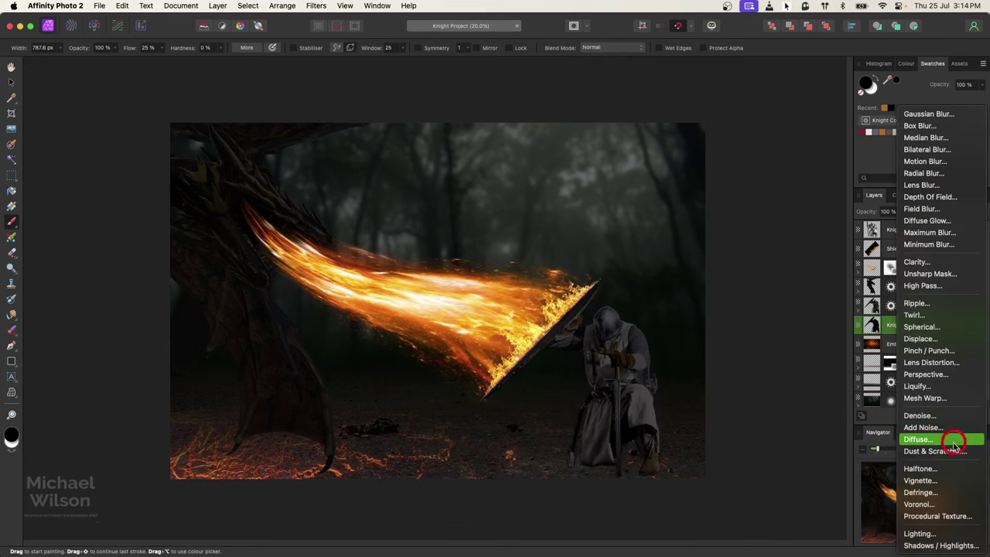
{"action": "left_click", "coordinate": [926, 375]}
{"action": "left_click_drag", "start_coordinate": [723, 408], "coordinate": [736, 131]}
{"action": "left_click_drag", "start_coordinate": [661, 284], "coordinate": [686, 428]}
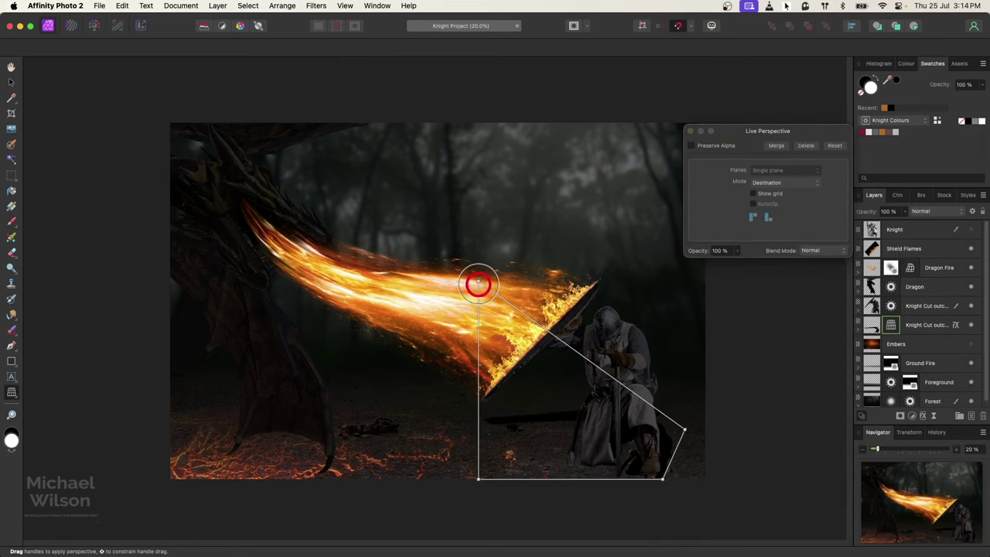
{"action": "left_click_drag", "start_coordinate": [480, 280], "coordinate": [539, 430]}
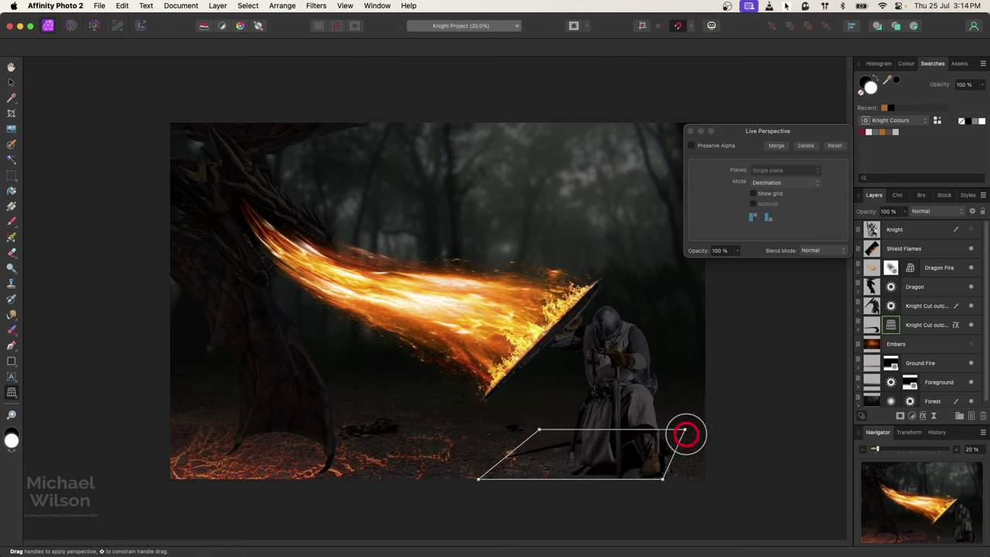
{"action": "left_click_drag", "start_coordinate": [686, 428], "coordinate": [673, 464]}
{"action": "left_click_drag", "start_coordinate": [543, 448], "coordinate": [537, 461]}
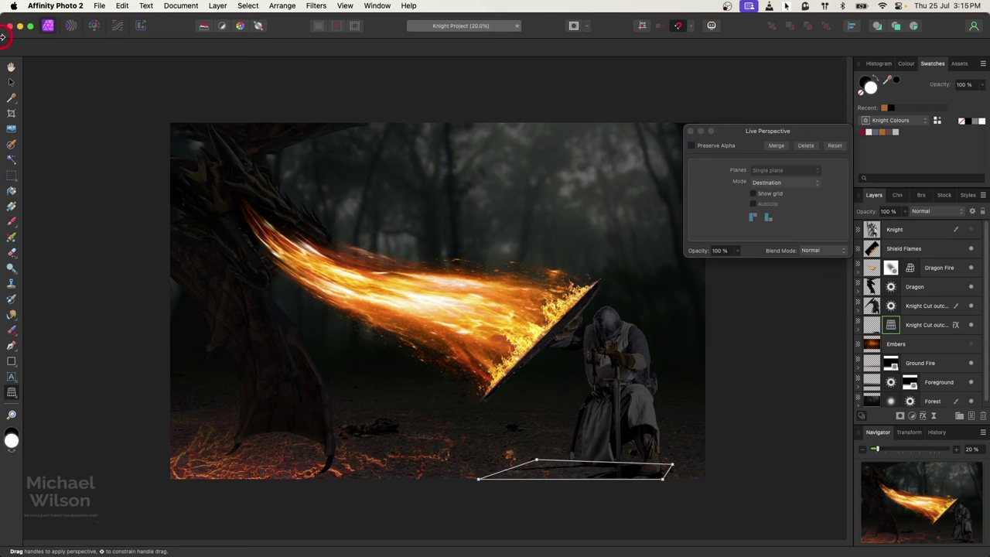
{"action": "left_click", "coordinate": [691, 133]}
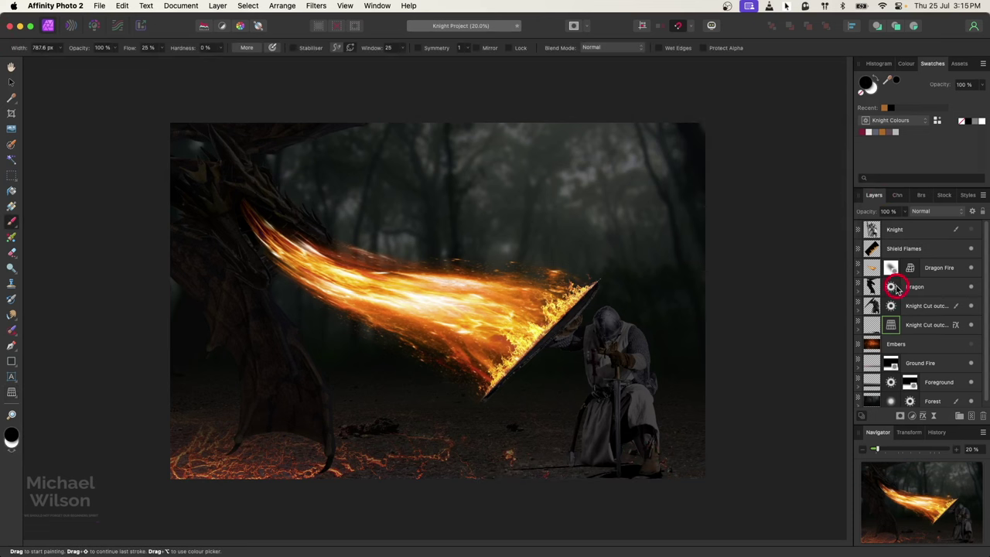
{"action": "left_click", "coordinate": [880, 325]}
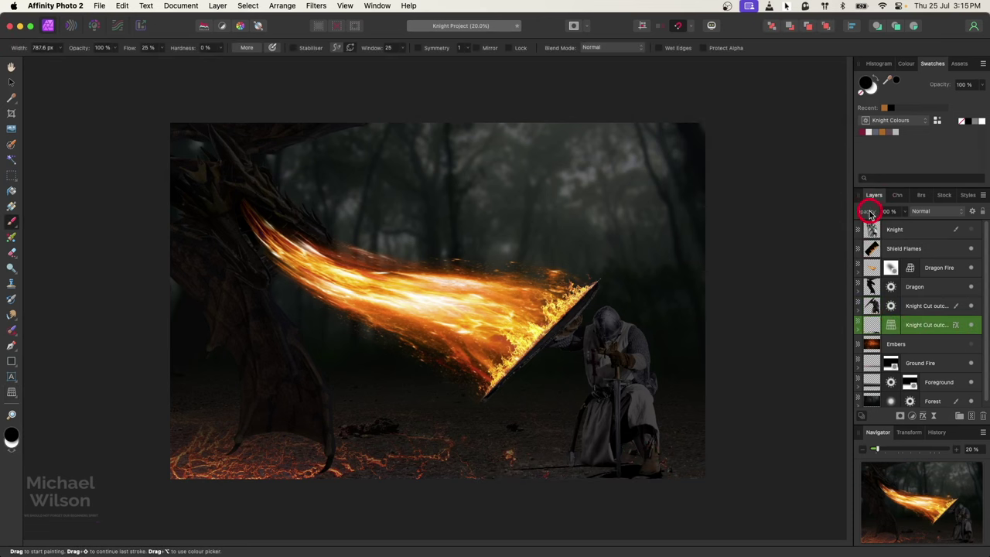
{"action": "left_click_drag", "start_coordinate": [856, 214], "coordinate": [836, 214]}
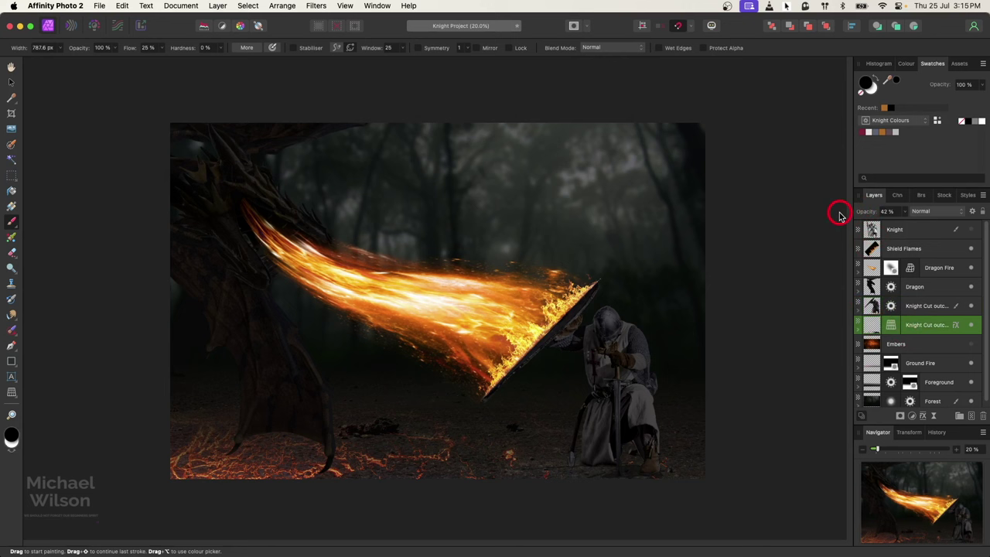
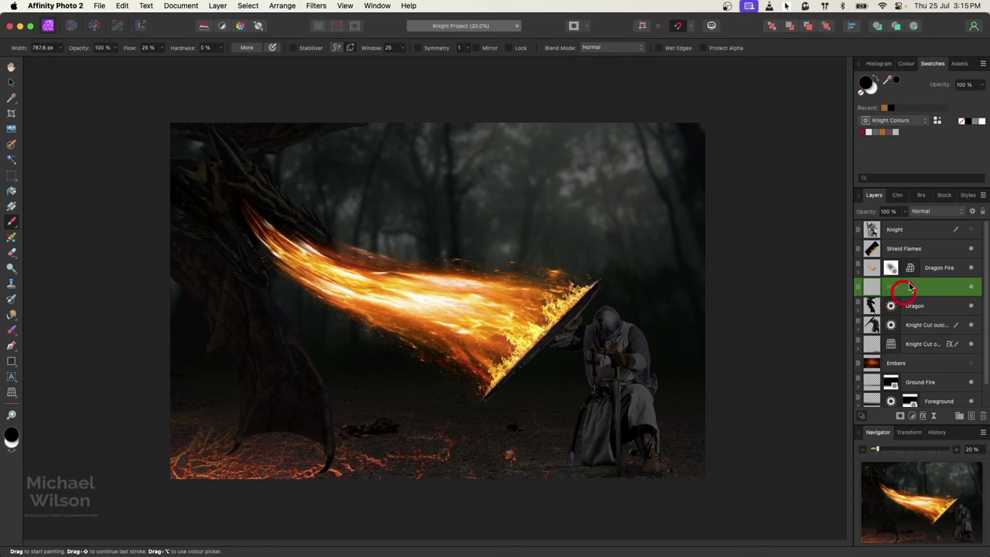
Set the new pixel layer's blend mode to Colour and nest it inside the Dragon layer, below its Exposure adjustment.
{"action": "left_click", "coordinate": [930, 215]}
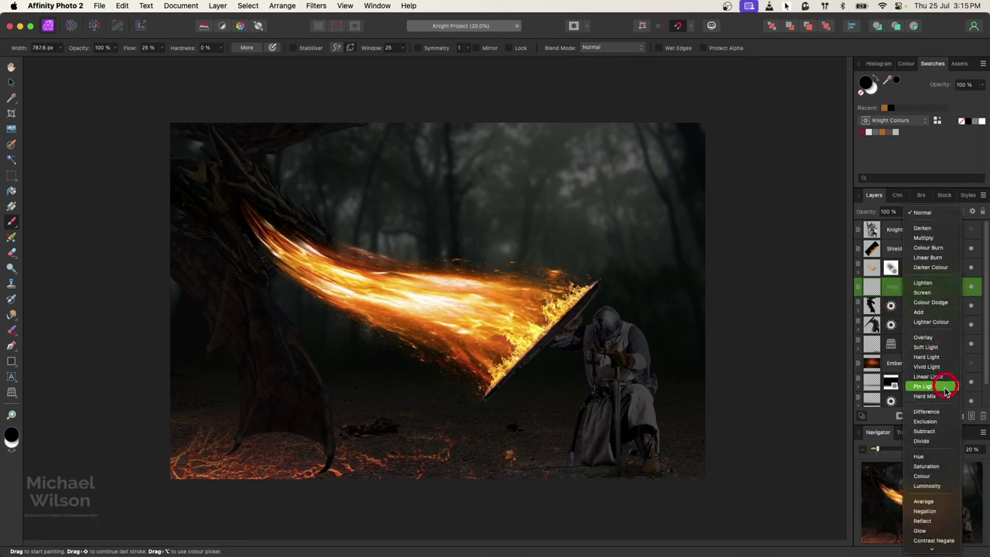
{"action": "left_click", "coordinate": [933, 475]}
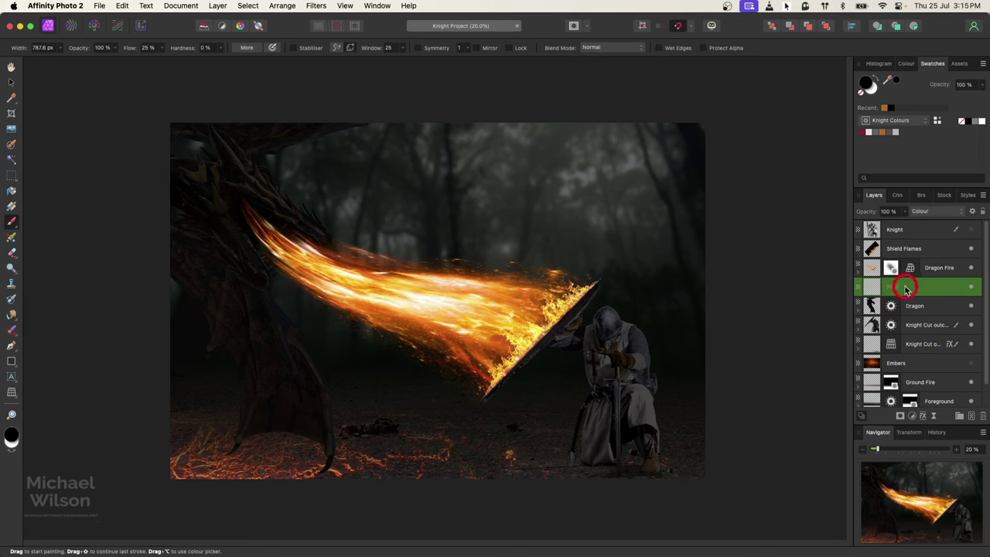
{"action": "left_click_drag", "start_coordinate": [907, 288], "coordinate": [905, 310]}
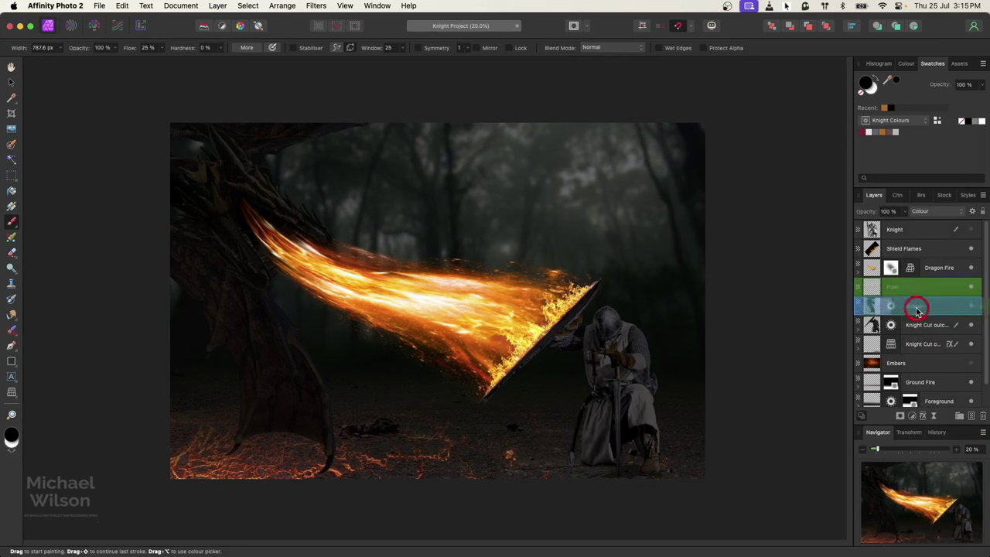
{"action": "mouse_move", "coordinate": [913, 311]}
{"action": "left_mouse_down"}
{"action": "mouse_move", "coordinate": [915, 303]}
{"action": "mouse_move", "coordinate": [873, 305]}
{"action": "mouse_move", "coordinate": [913, 309]}
{"action": "left_mouse_up"}
{"action": "left_click", "coordinate": [860, 294]}
{"action": "left_click", "coordinate": [908, 325]}
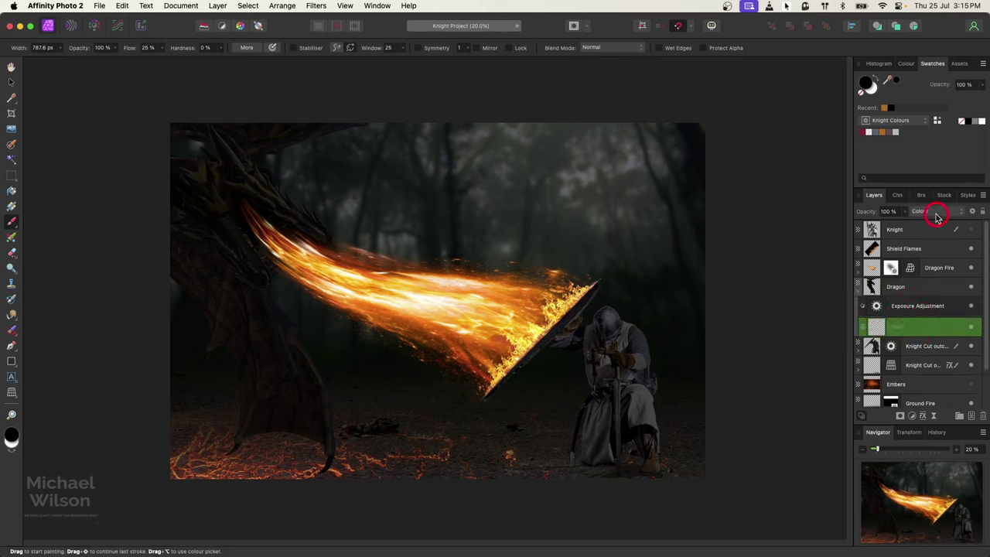
Set the paint brush to 50% flow and its colour to orange F87A0C.
{"action": "left_click", "coordinate": [12, 158]}
{"action": "left_click", "coordinate": [127, 55]}
{"action": "double_click", "coordinate": [868, 84]}
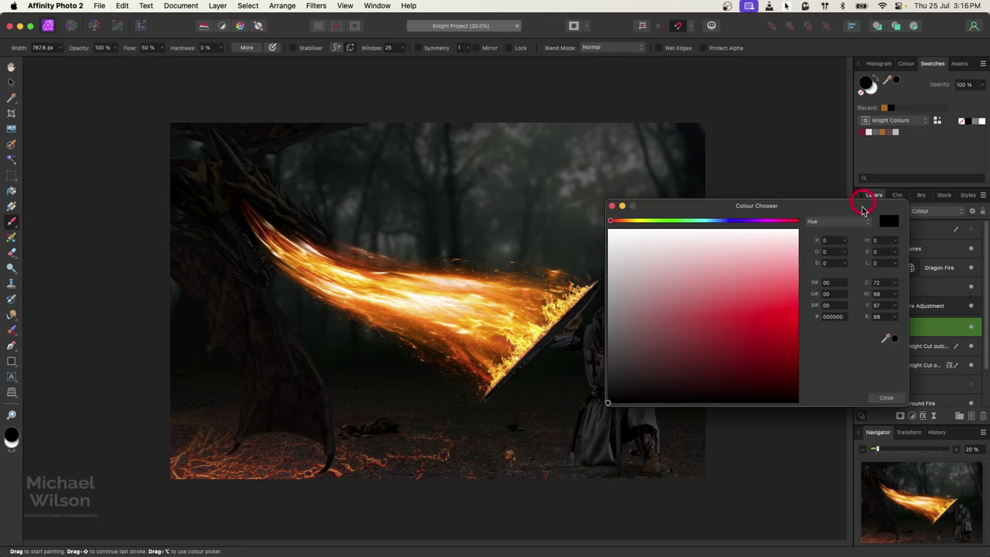
{"action": "left_click", "coordinate": [626, 221]}
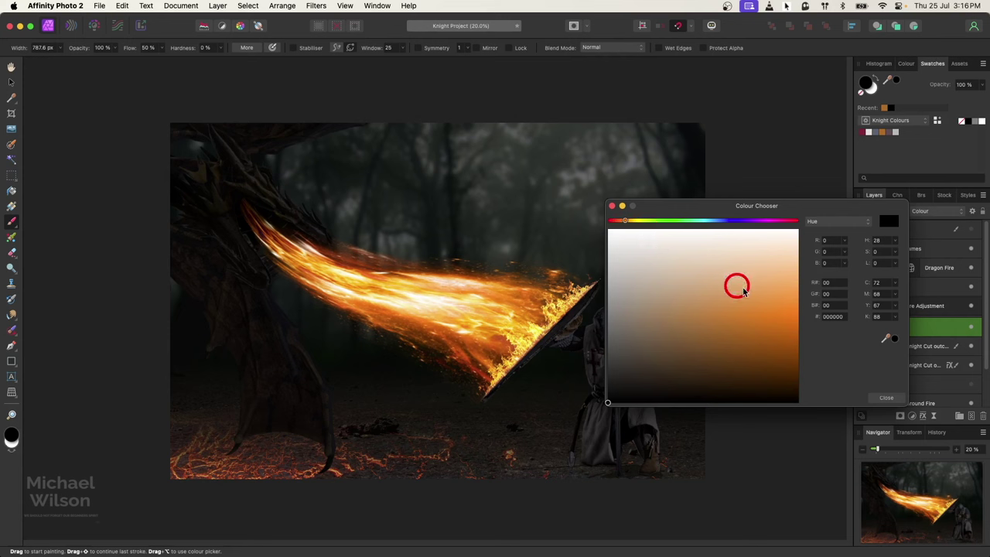
{"action": "left_click", "coordinate": [787, 313]}
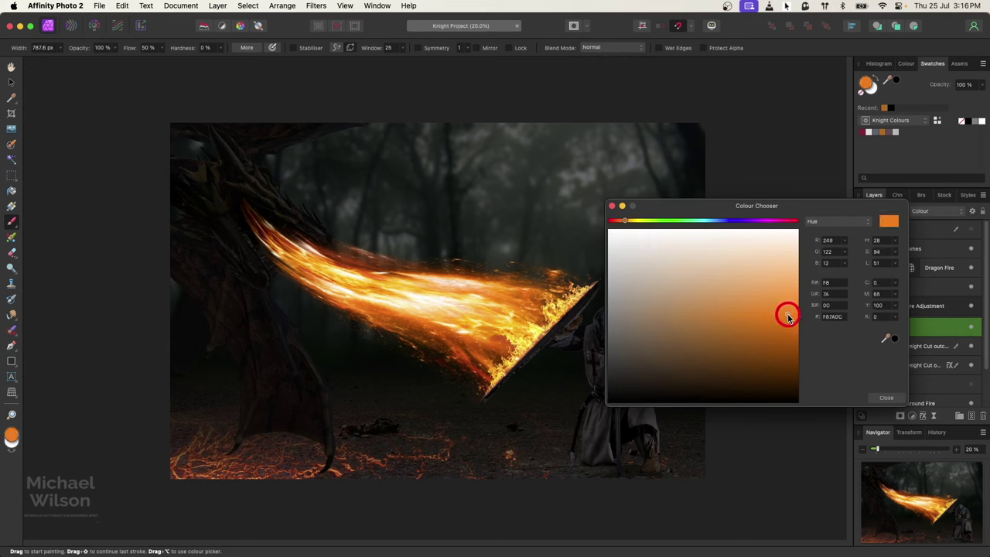
{"action": "left_click", "coordinate": [611, 207]}
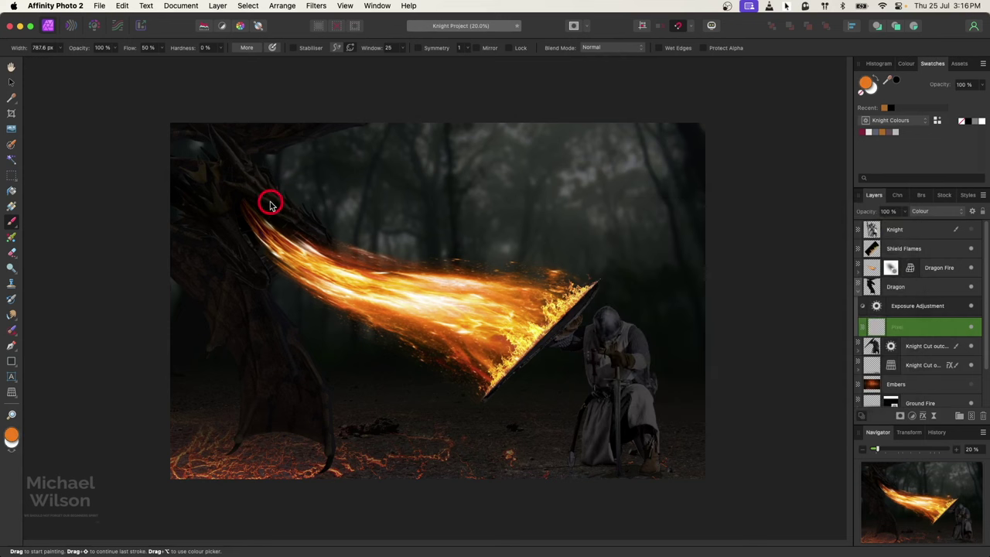
Paint orange over the dragon's head, neck and wing on the nested Colour layer with a brush about 719 px wide.
{"action": "key", "text": "bracketright"}
{"action": "key", "text": "bracketleft"}
{"action": "key", "text": "bracketleft"}
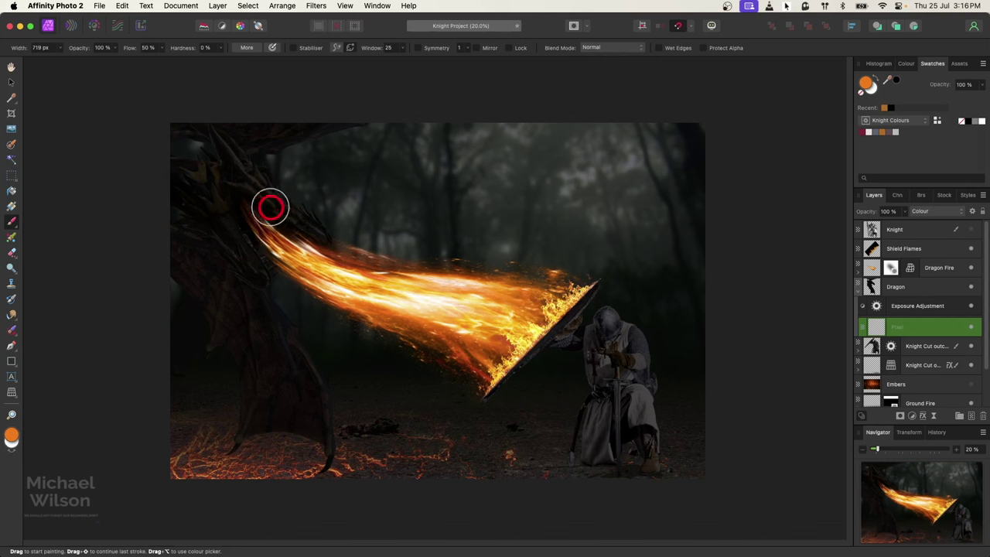
{"action": "left_click_drag", "start_coordinate": [270, 206], "coordinate": [294, 221]}
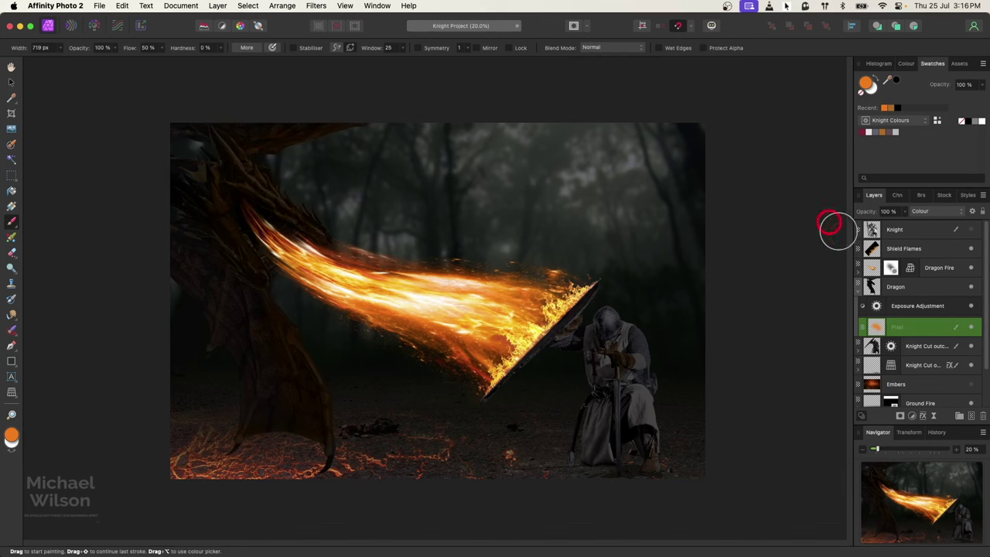
Paint black on the dragon's Exposure adjustment to brighten the head, upper wing and lower wing edge lit by the fire.
{"action": "double_click", "coordinate": [877, 306]}
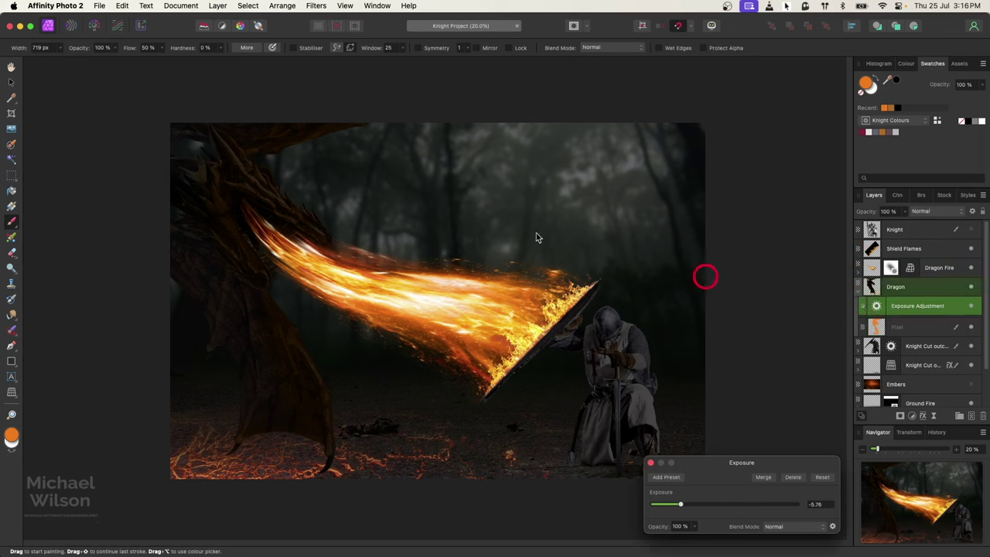
{"action": "left_click", "coordinate": [299, 191]}
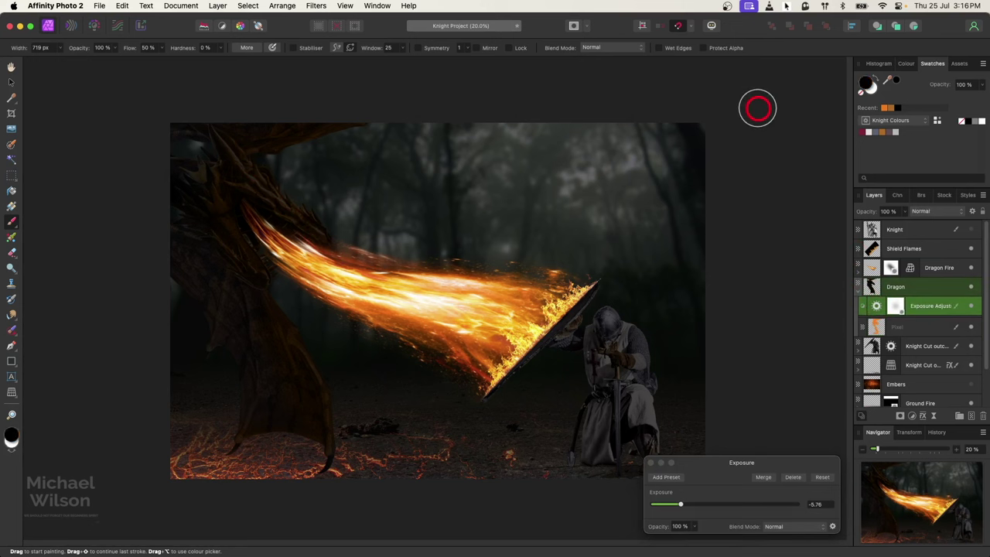
{"action": "mouse_move", "coordinate": [336, 215]}
{"action": "left_mouse_down"}
{"action": "mouse_move", "coordinate": [308, 212]}
{"action": "mouse_move", "coordinate": [274, 164]}
{"action": "mouse_move", "coordinate": [338, 141]}
{"action": "left_mouse_up"}
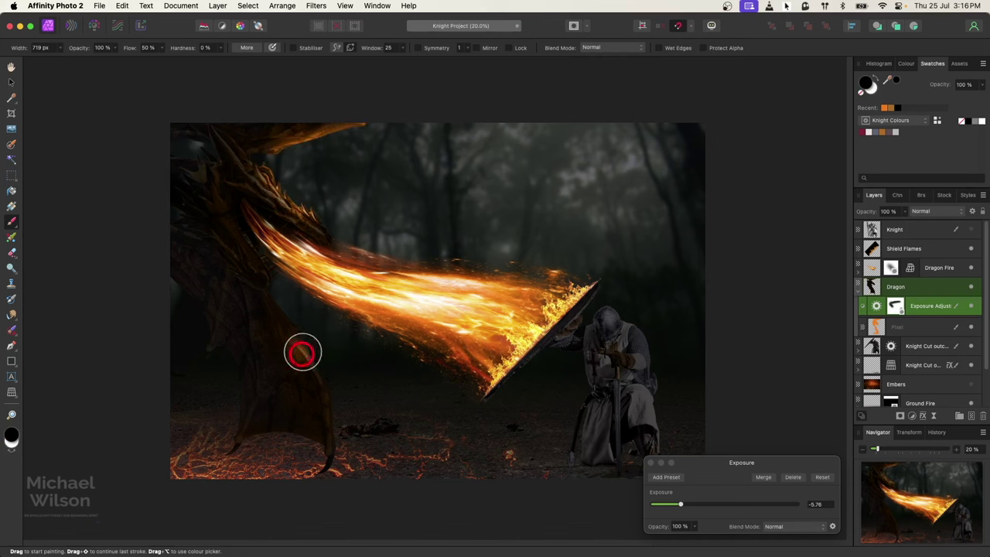
{"action": "mouse_move", "coordinate": [292, 276]}
{"action": "left_mouse_down"}
{"action": "mouse_move", "coordinate": [343, 397]}
{"action": "mouse_move", "coordinate": [312, 457]}
{"action": "left_mouse_up"}
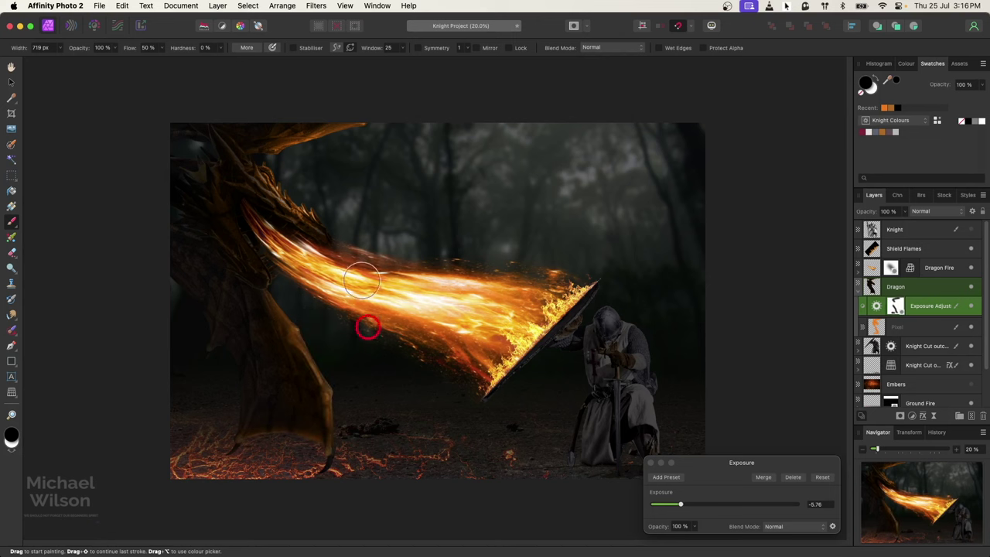
Brighten the dragon's jaw and lower head on the Exposure mask with a black brush about 271 px wide at 25% flow.
{"action": "key", "text": "bracketleft"}
{"action": "key", "text": "bracketleft"}
{"action": "key", "text": "bracketleft"}
{"action": "key", "text": "bracketleft"}
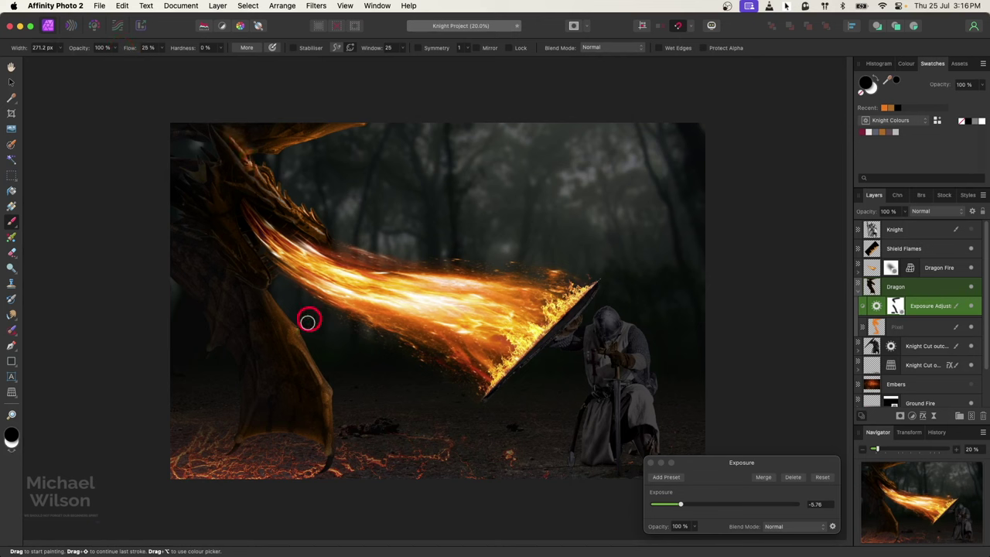
{"action": "left_click_drag", "start_coordinate": [255, 252], "coordinate": [230, 212]}
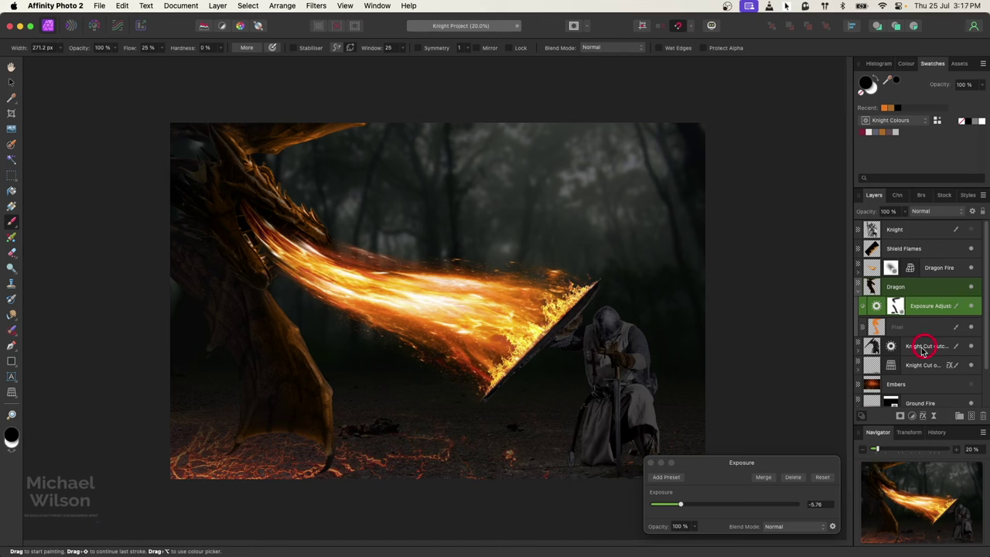
Paint the dragon's eye red (DA0202) on its nested Colour layer with a brush about 120 px wide.
{"action": "left_click_drag", "start_coordinate": [877, 325], "coordinate": [934, 289]}
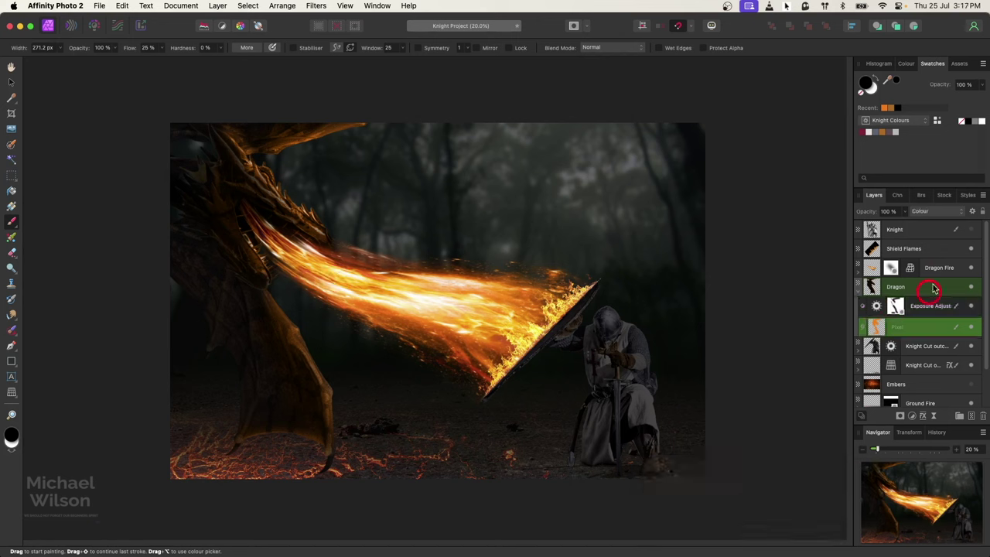
{"action": "double_click", "coordinate": [867, 82]}
{"action": "left_click", "coordinate": [794, 328]}
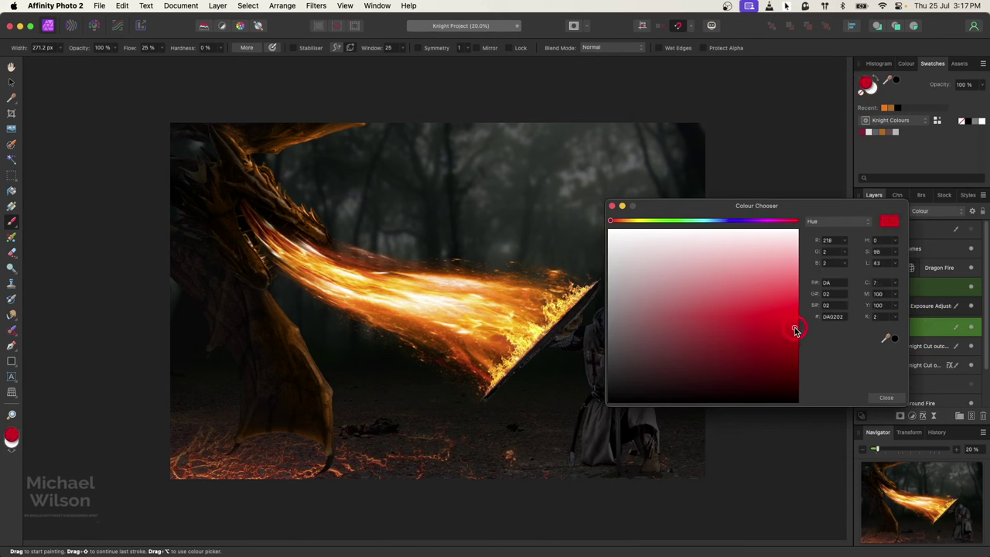
{"action": "mouse_move", "coordinate": [265, 178]}
{"action": "left_mouse_down"}
{"action": "mouse_move", "coordinate": [199, 181]}
{"action": "mouse_move", "coordinate": [267, 178]}
{"action": "left_mouse_up"}
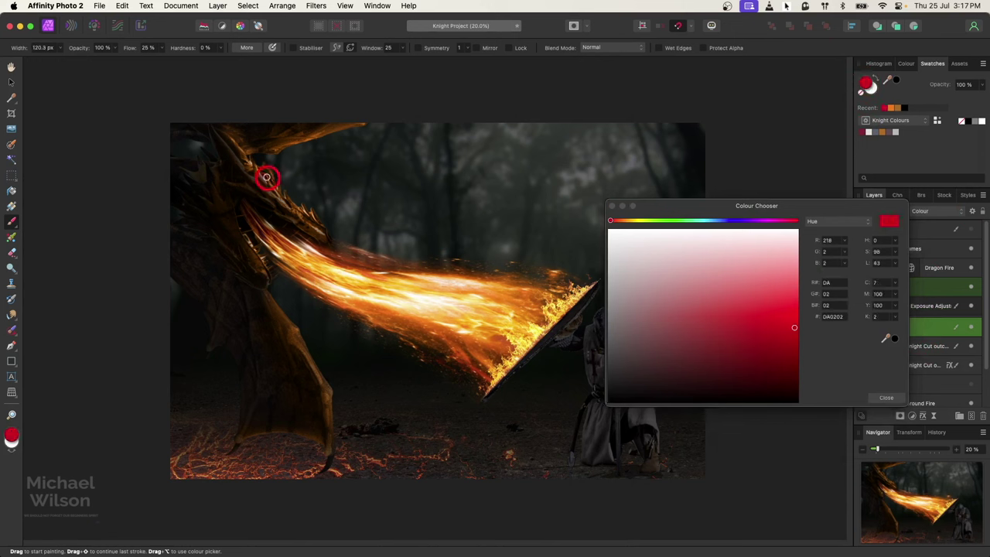
{"action": "left_click", "coordinate": [611, 205]}
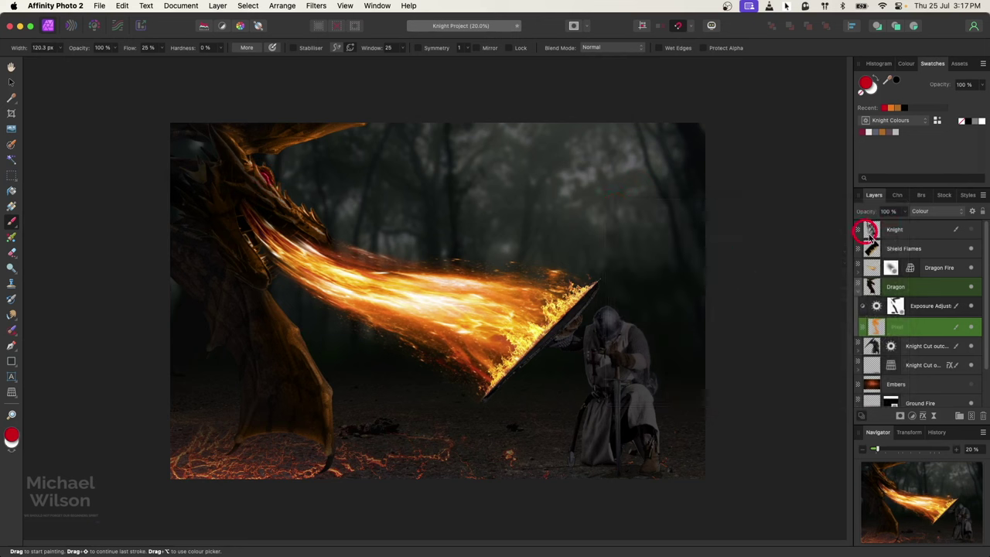
Add a pixel layer nested inside the Knight Cut outclour.afphoto layer and set its blend mode to Colour.
{"action": "left_click", "coordinate": [857, 293]}
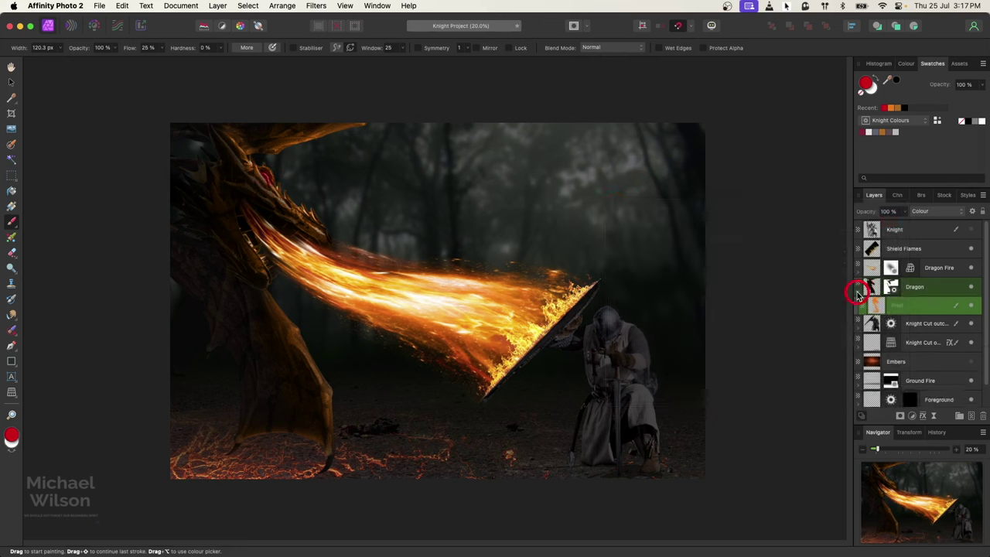
{"action": "left_click", "coordinate": [872, 306]}
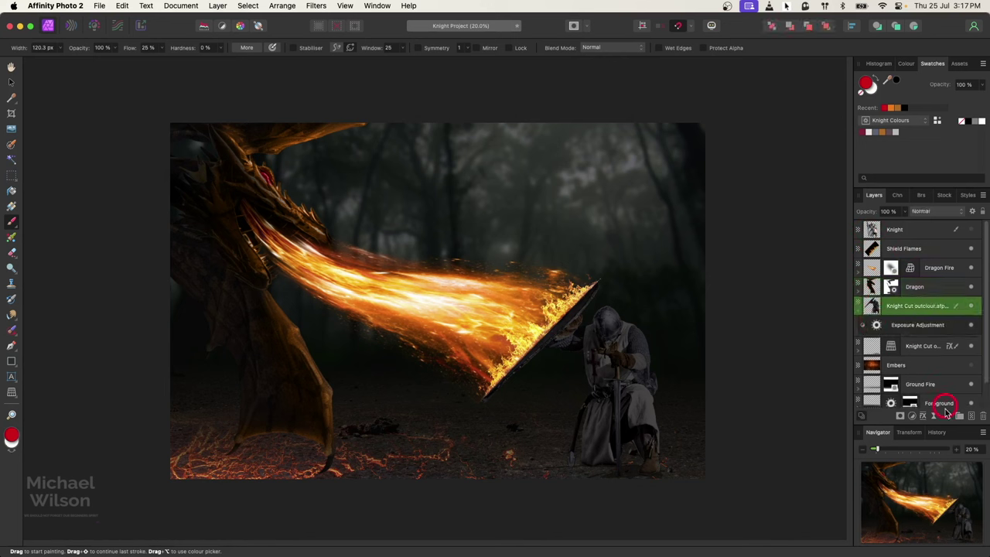
{"action": "left_click", "coordinate": [972, 416]}
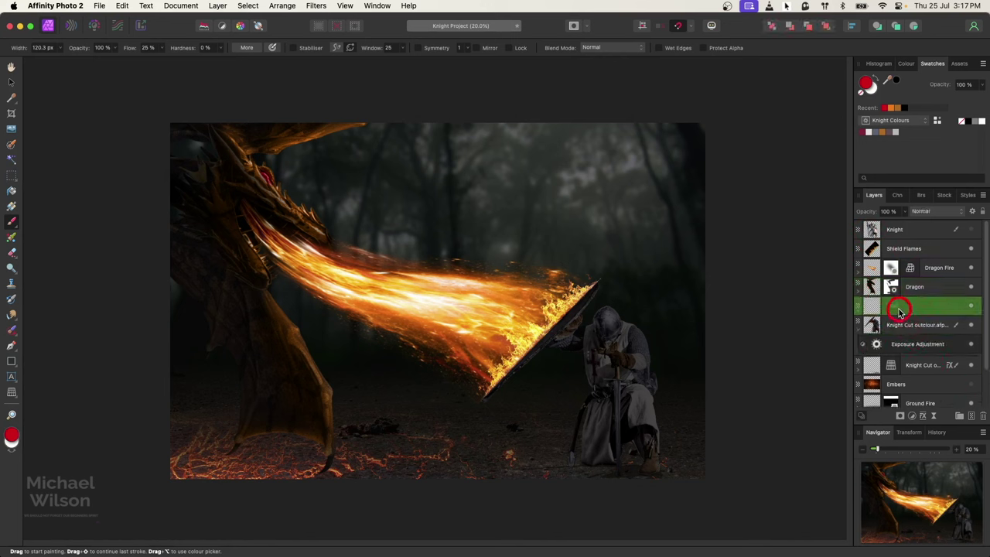
{"action": "left_click_drag", "start_coordinate": [900, 310], "coordinate": [914, 330]}
{"action": "left_click", "coordinate": [931, 212]}
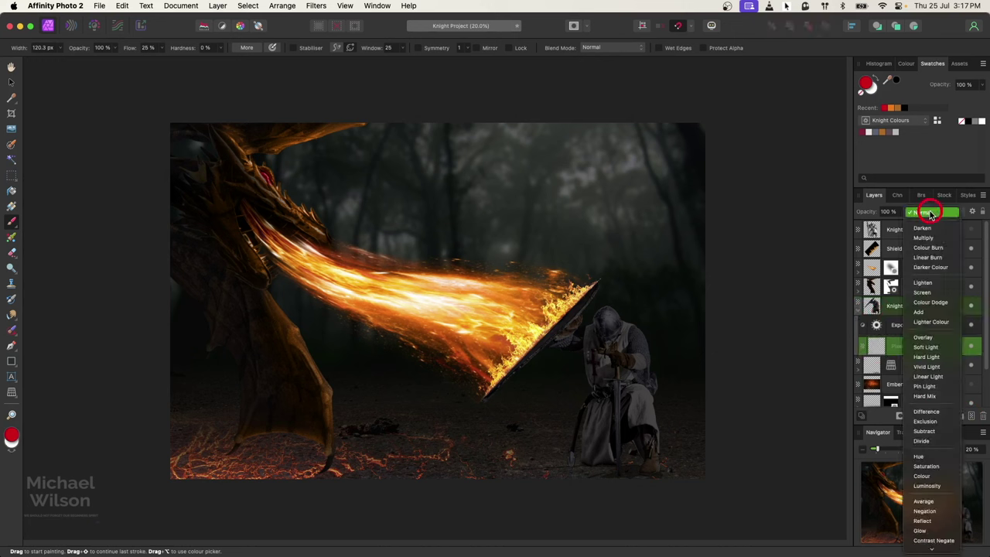
{"action": "left_click", "coordinate": [925, 475]}
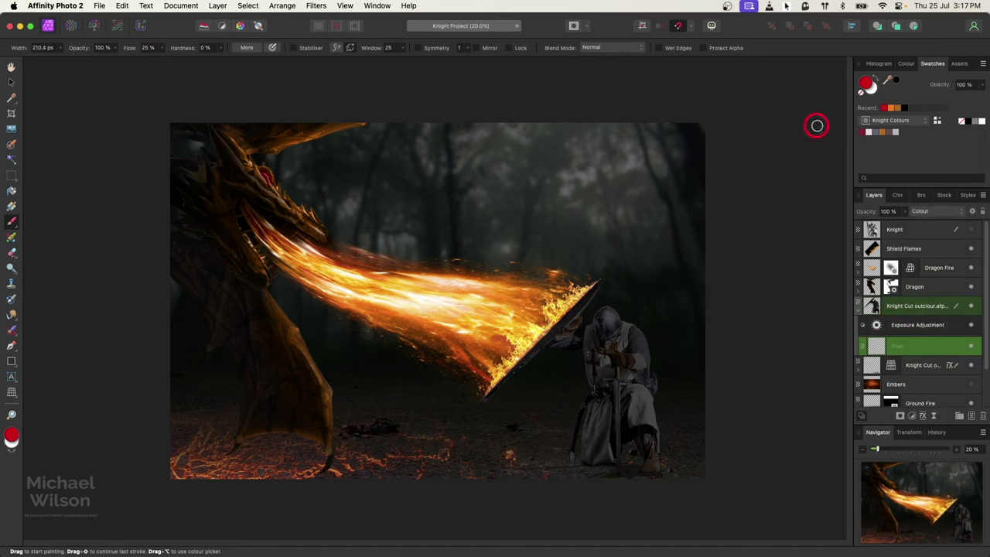
Tint the knight's fire-facing helmet, arm and robe orange with a brush about 210 px wide, touching up with white.
{"action": "left_click", "coordinate": [891, 108]}
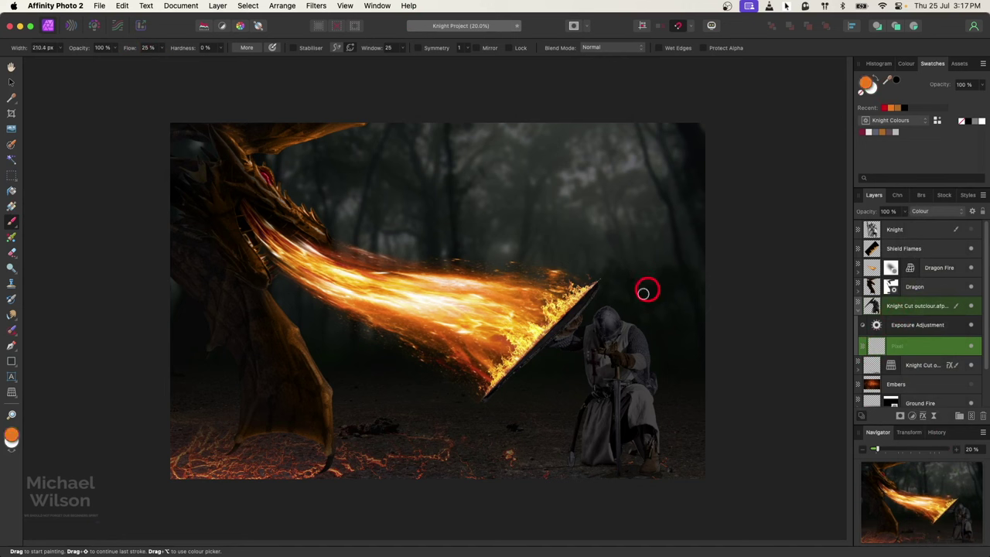
{"action": "mouse_move", "coordinate": [603, 312]}
{"action": "left_mouse_down"}
{"action": "mouse_move", "coordinate": [592, 336]}
{"action": "mouse_move", "coordinate": [581, 331]}
{"action": "left_mouse_up"}
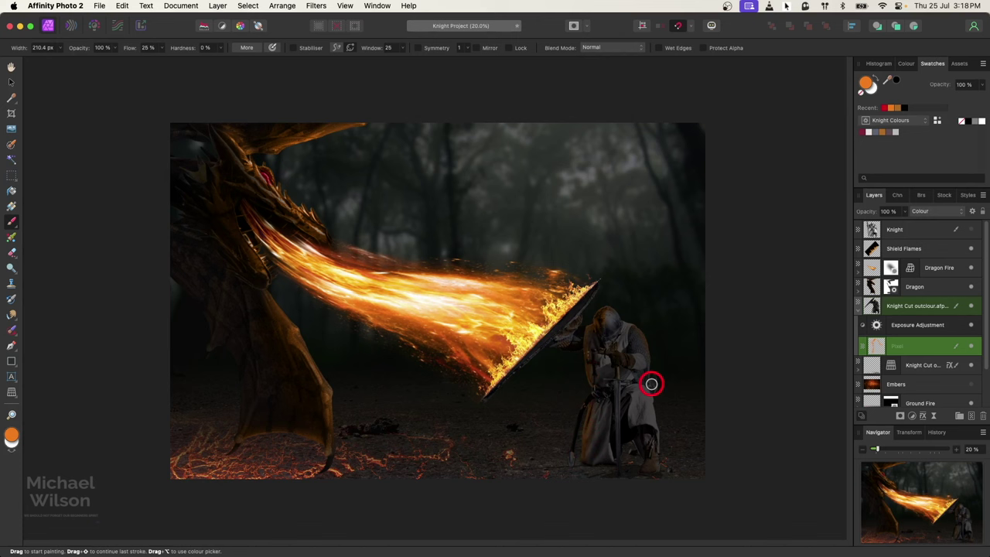
{"action": "key", "text": "x"}
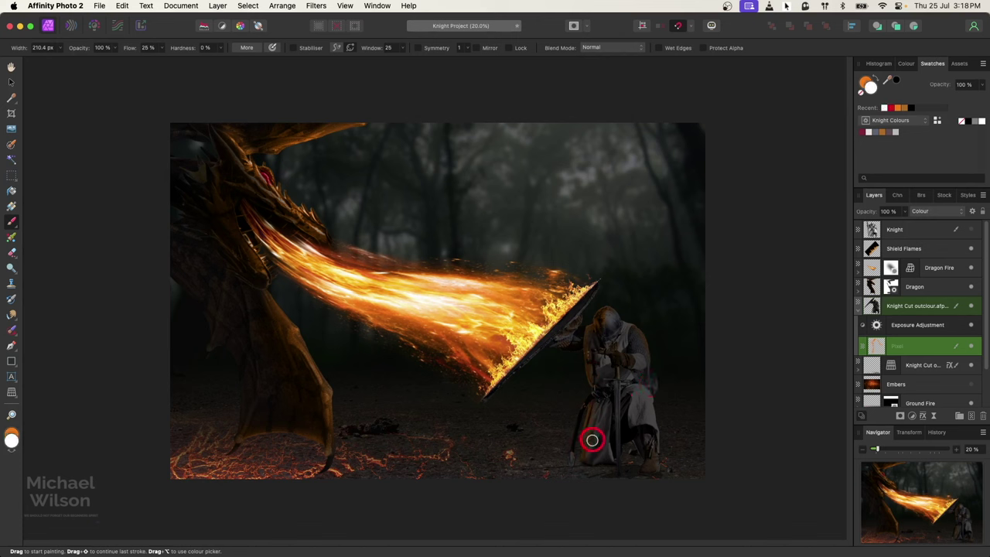
{"action": "key", "text": "x"}
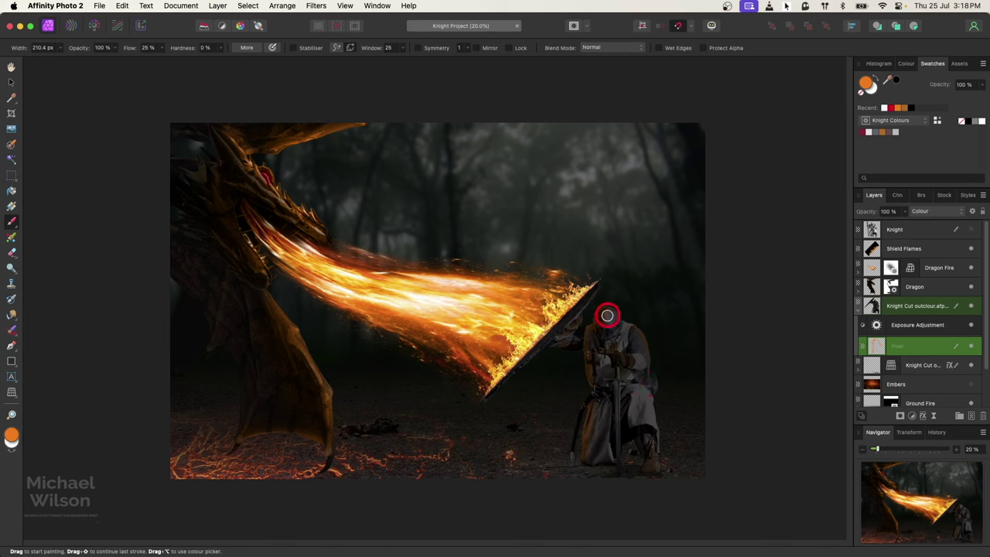
Paint black on the knight's Exposure adjustment to brighten the fire-lit edges of the helmet, arms and robe.
{"action": "double_click", "coordinate": [877, 324]}
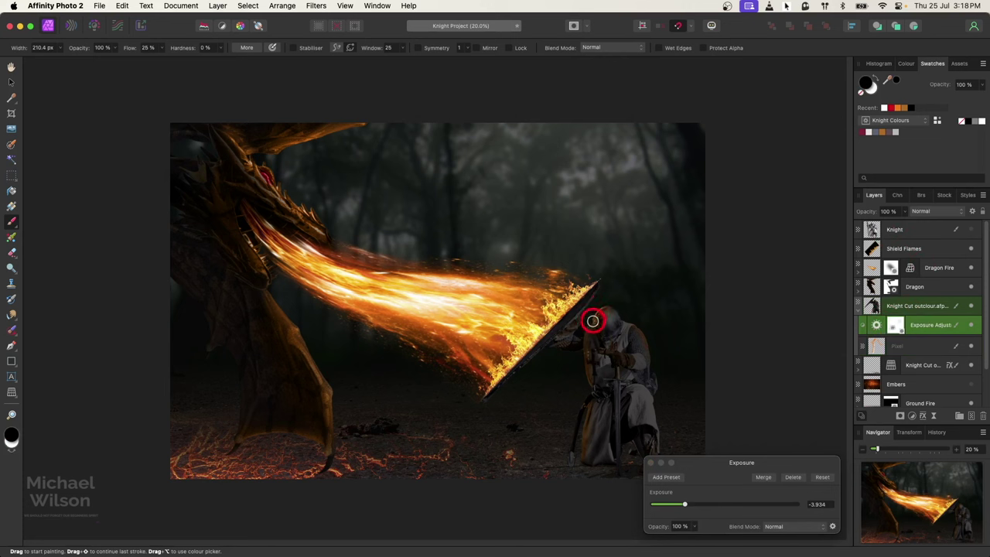
{"action": "mouse_move", "coordinate": [593, 322]}
{"action": "left_mouse_down"}
{"action": "mouse_move", "coordinate": [627, 319]}
{"action": "mouse_move", "coordinate": [656, 353]}
{"action": "mouse_move", "coordinate": [631, 376]}
{"action": "mouse_move", "coordinate": [579, 321]}
{"action": "mouse_move", "coordinate": [581, 453]}
{"action": "mouse_move", "coordinate": [656, 354]}
{"action": "mouse_move", "coordinate": [646, 328]}
{"action": "mouse_move", "coordinate": [694, 428]}
{"action": "mouse_move", "coordinate": [658, 454]}
{"action": "left_mouse_up"}
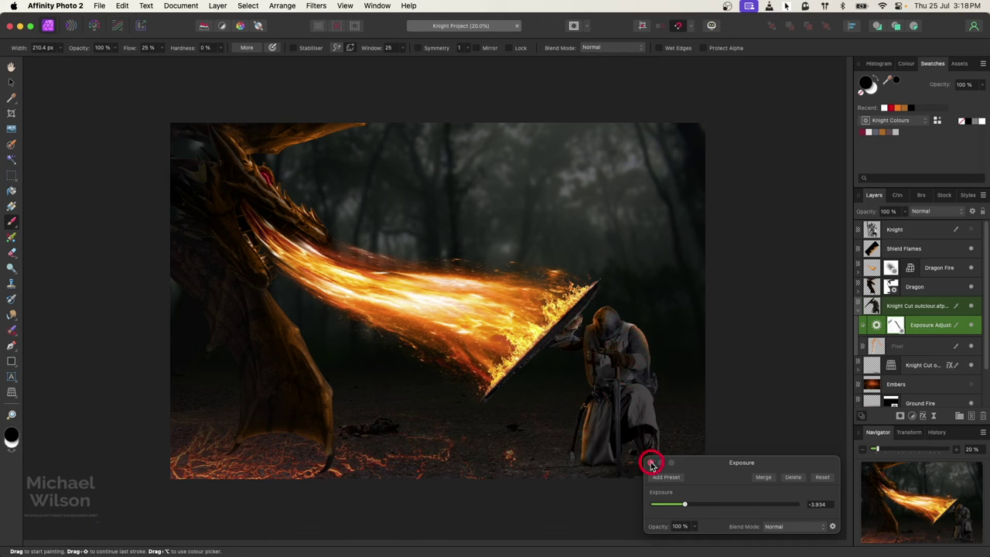
{"action": "left_click", "coordinate": [652, 463]}
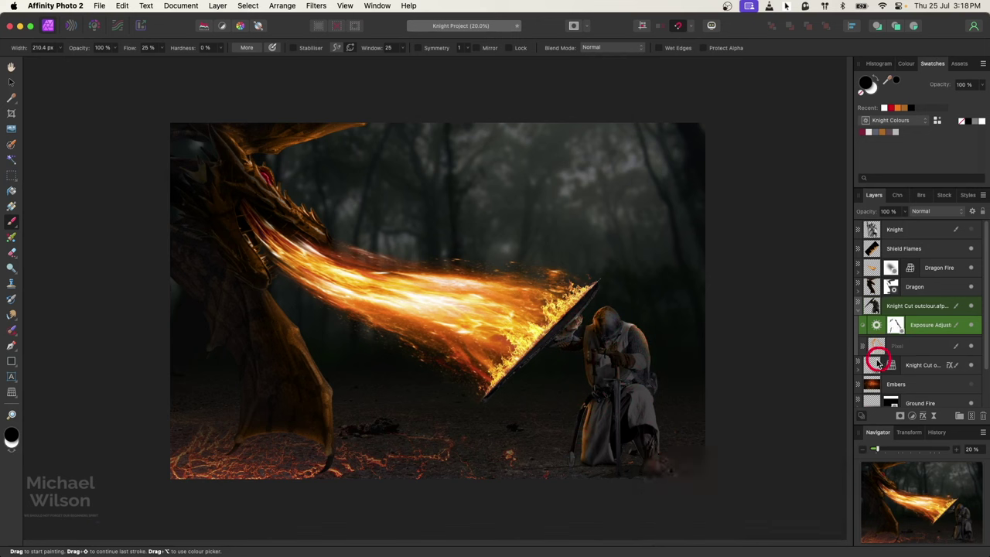
{"action": "left_click", "coordinate": [867, 322]}
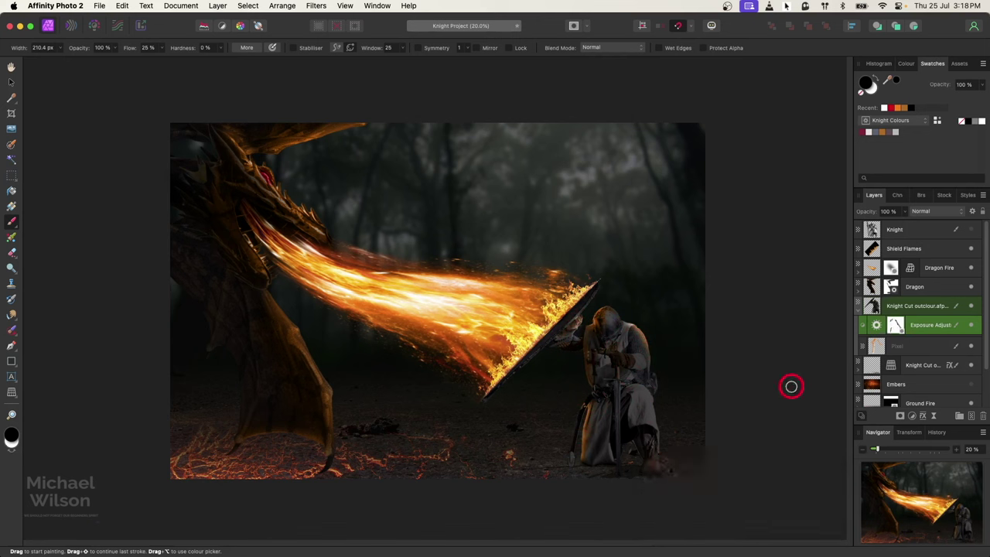
Show the Embers layer and enlarge it from the knight's area until it covers the whole canvas.
{"action": "left_click", "coordinate": [971, 385]}
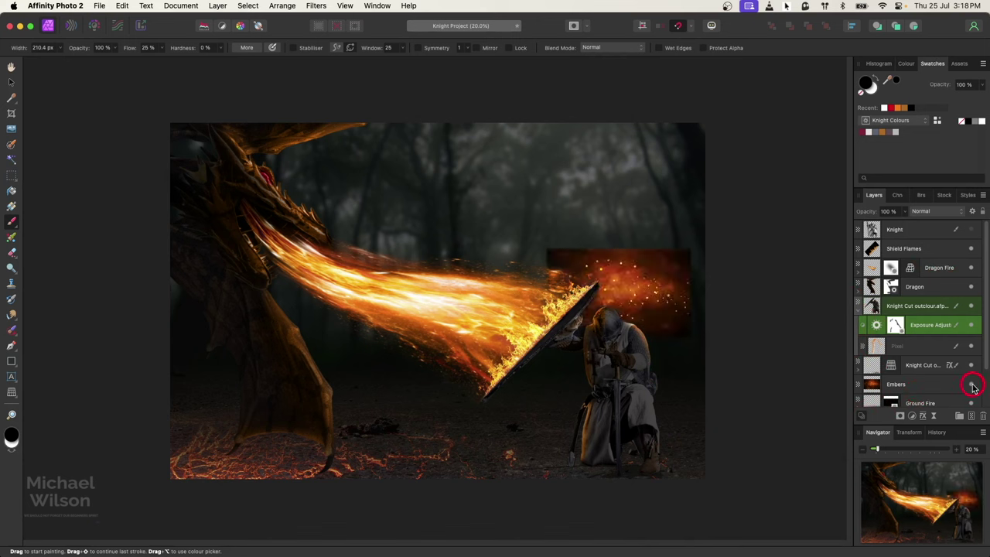
{"action": "left_click", "coordinate": [12, 83]}
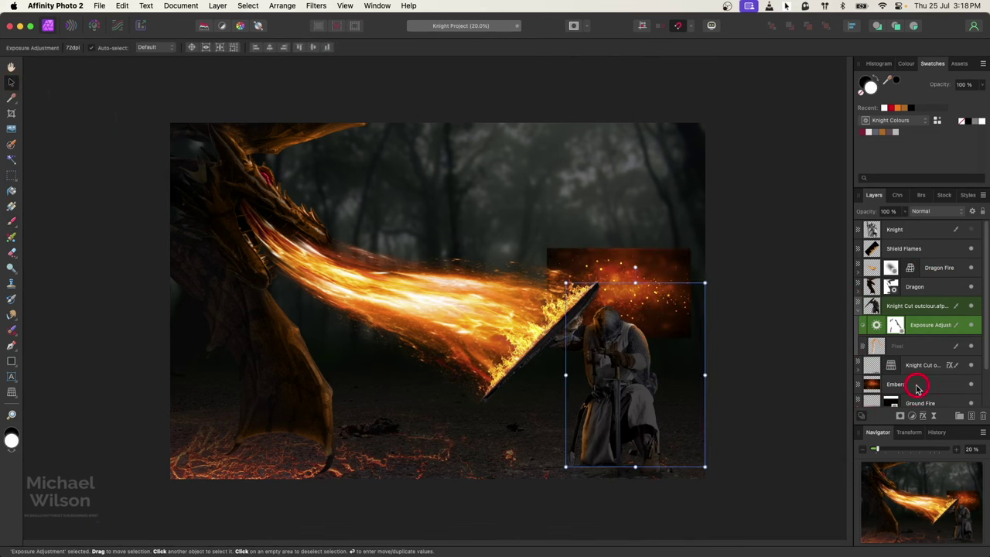
{"action": "left_click_drag", "start_coordinate": [900, 350], "coordinate": [851, 320]}
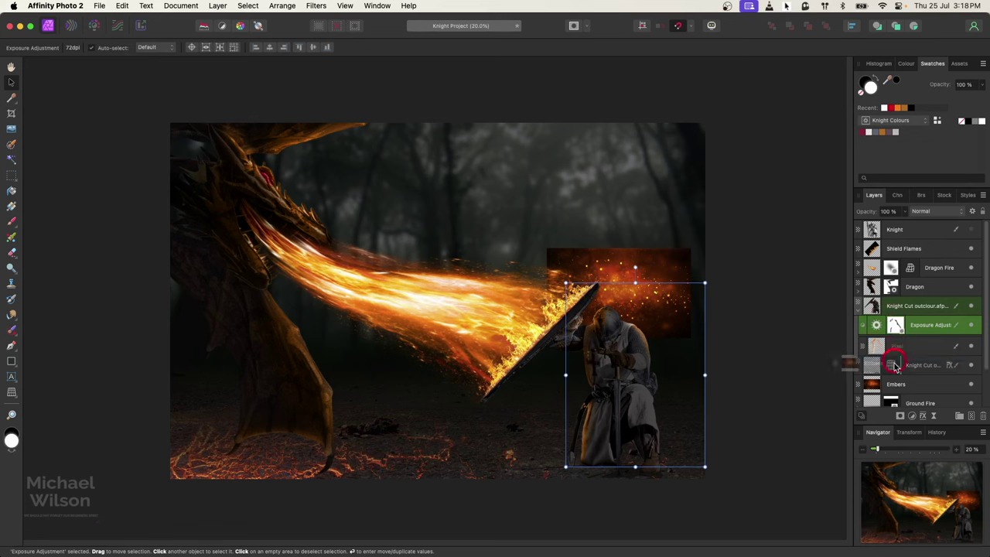
{"action": "left_click_drag", "start_coordinate": [898, 413], "coordinate": [875, 354]}
{"action": "left_click", "coordinate": [896, 384]}
{"action": "left_click_drag", "start_coordinate": [547, 250], "coordinate": [309, 173]}
{"action": "left_click_drag", "start_coordinate": [342, 338], "coordinate": [132, 478]}
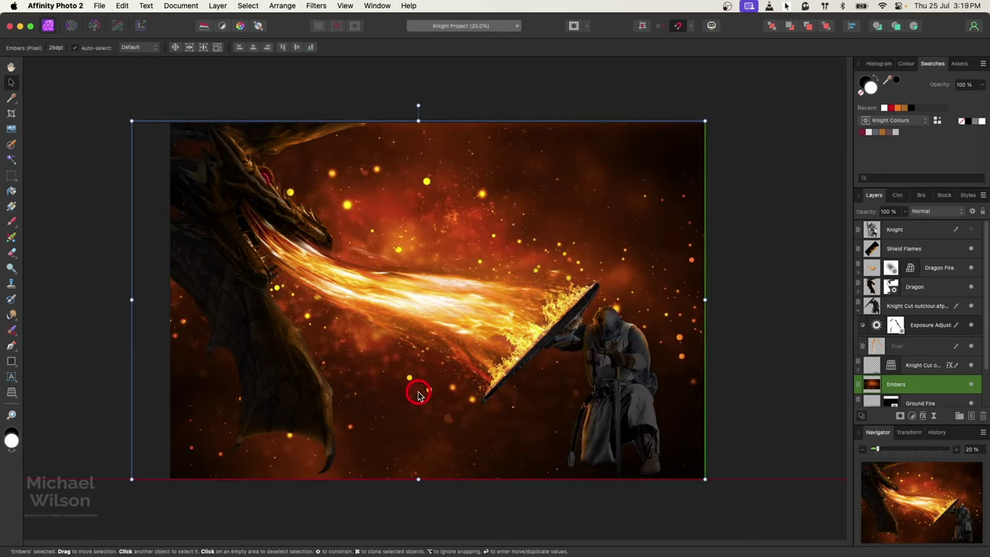
Mask the Embers layer with a linear black-to-white gradient, fading the embers out towards the dragon and keeping them around the knight.
{"action": "left_click", "coordinate": [900, 416]}
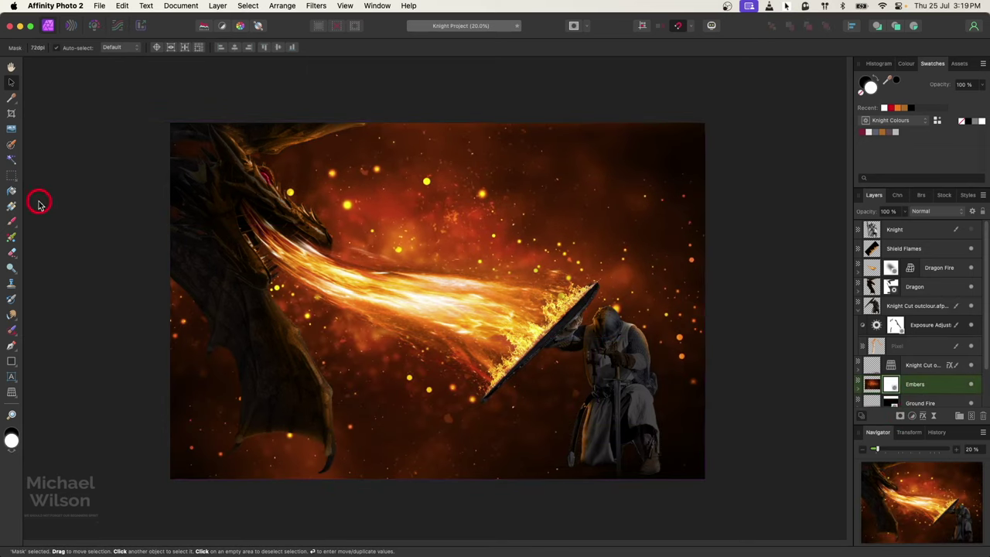
{"action": "left_click", "coordinate": [11, 206]}
{"action": "left_click_drag", "start_coordinate": [664, 288], "coordinate": [227, 293]}
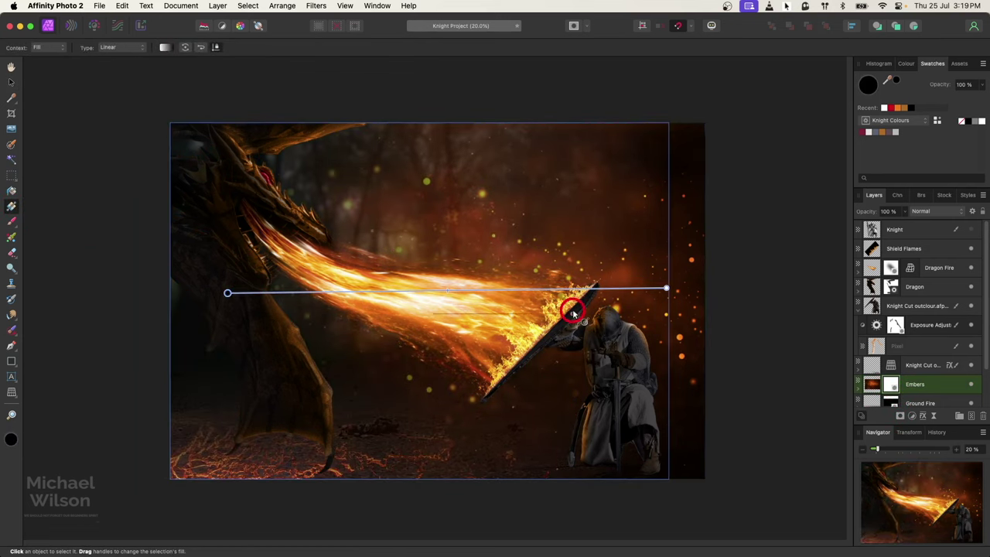
{"action": "left_click_drag", "start_coordinate": [667, 287], "coordinate": [706, 290]}
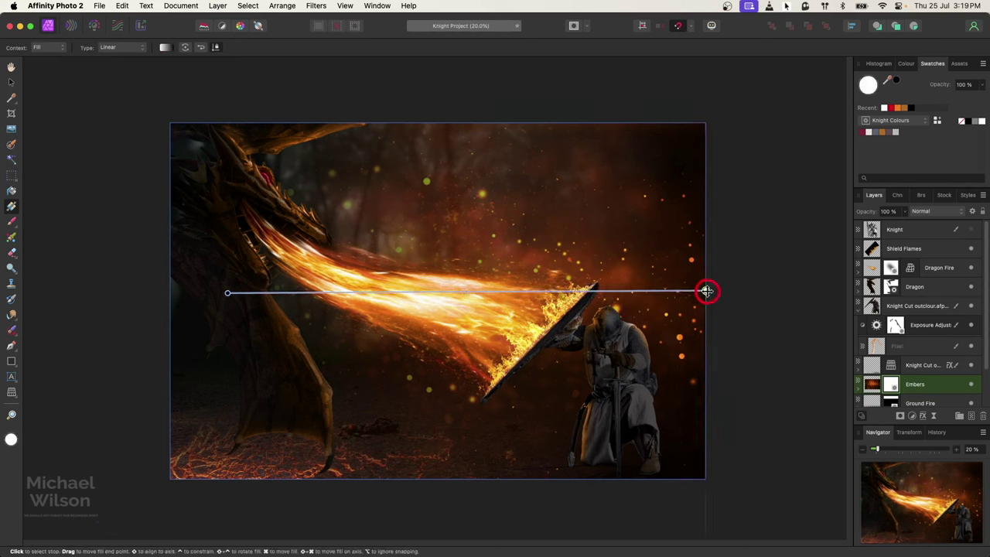
{"action": "left_click_drag", "start_coordinate": [466, 290], "coordinate": [535, 294]}
{"action": "left_click_drag", "start_coordinate": [229, 292], "coordinate": [384, 292]}
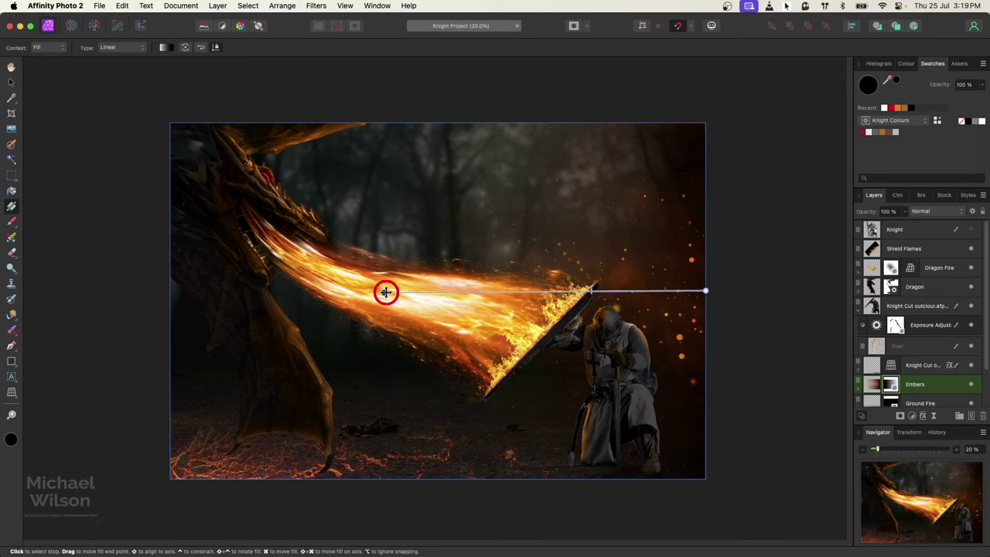
{"action": "left_click_drag", "start_coordinate": [593, 291], "coordinate": [561, 292]}
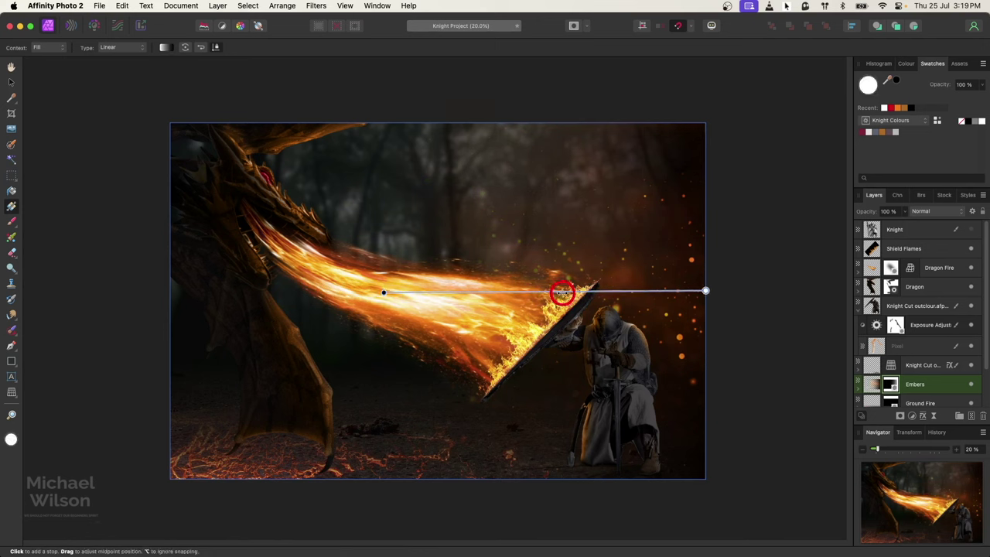
{"action": "left_click", "coordinate": [11, 68]}
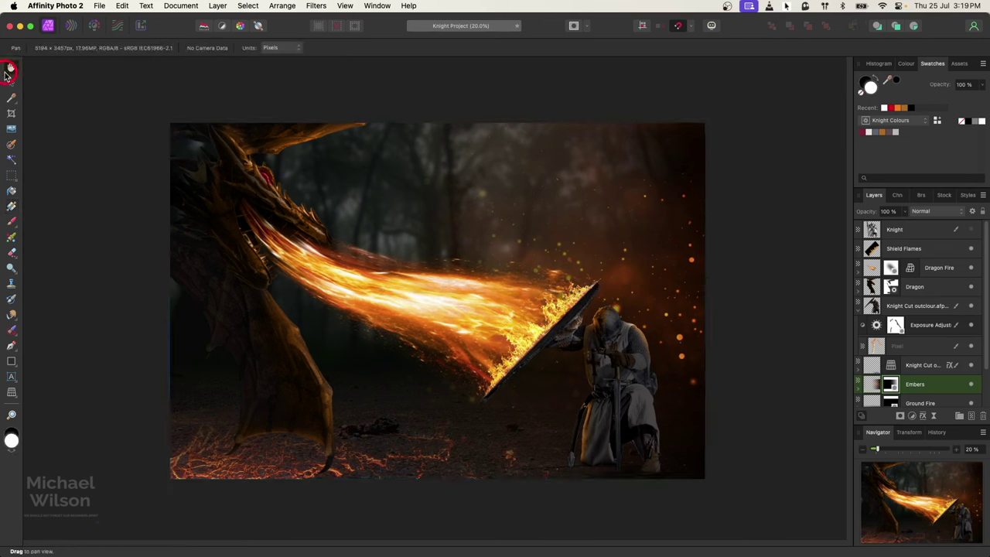
On the knight's nested Colour layer, tint his ember-facing back and robe edges orange with a brush about 210 px wide.
{"action": "left_click_drag", "start_coordinate": [617, 284], "coordinate": [846, 337]}
{"action": "left_click", "coordinate": [913, 354]}
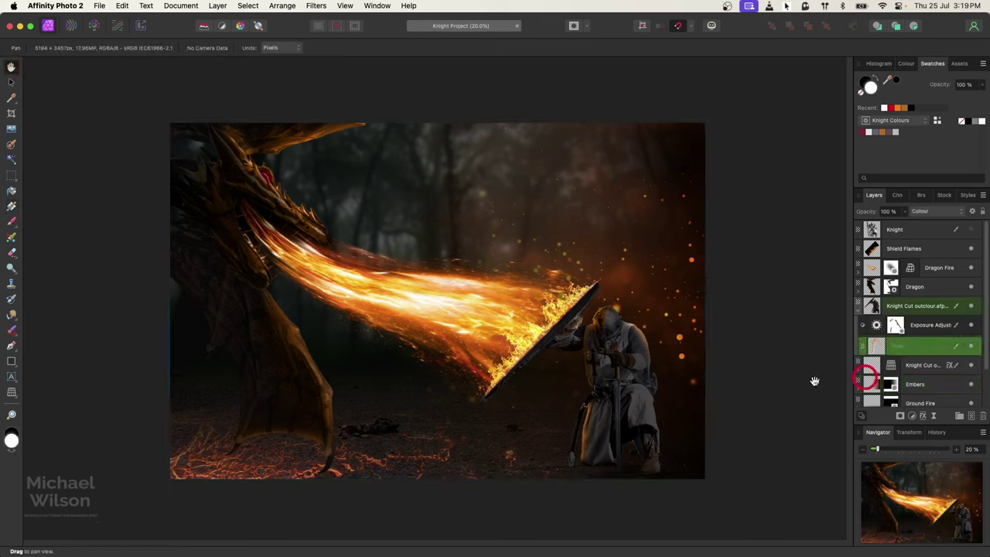
{"action": "left_click", "coordinate": [12, 222]}
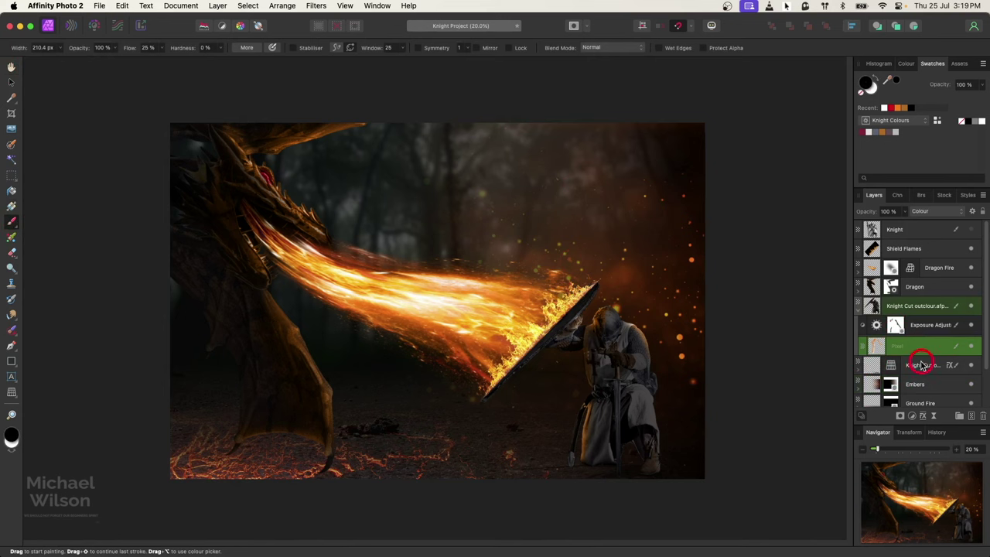
{"action": "left_click", "coordinate": [899, 111]}
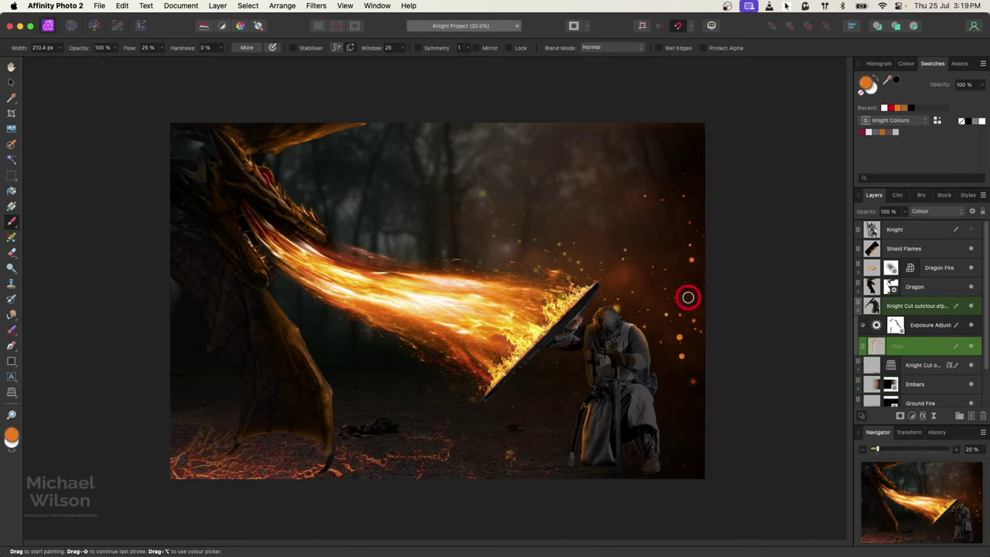
{"action": "mouse_move", "coordinate": [597, 318]}
{"action": "left_mouse_down"}
{"action": "mouse_move", "coordinate": [638, 326]}
{"action": "mouse_move", "coordinate": [669, 360]}
{"action": "mouse_move", "coordinate": [656, 336]}
{"action": "mouse_move", "coordinate": [662, 424]}
{"action": "mouse_move", "coordinate": [648, 328]}
{"action": "mouse_move", "coordinate": [620, 309]}
{"action": "mouse_move", "coordinate": [651, 255]}
{"action": "mouse_move", "coordinate": [668, 125]}
{"action": "left_mouse_up"}
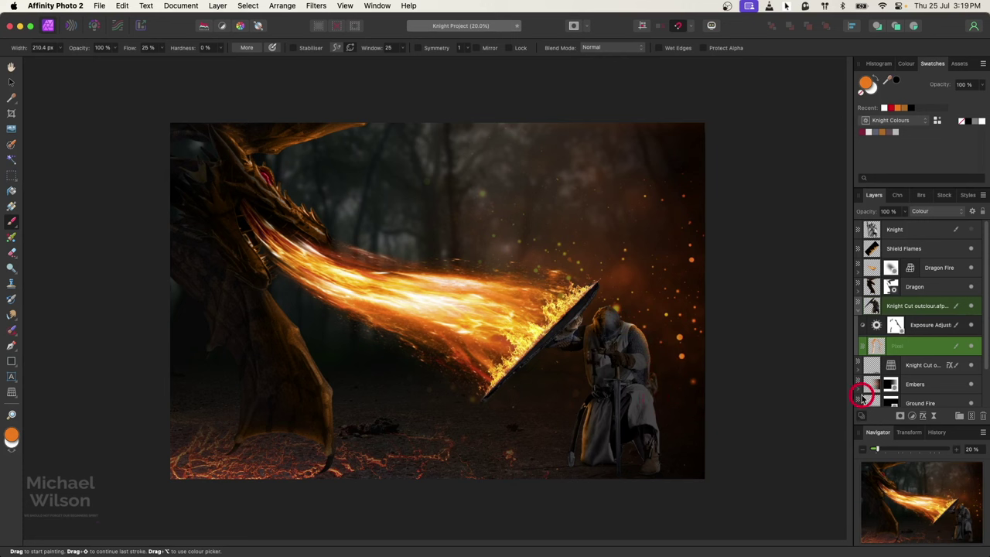
Paint black on the knight's Exposure adjustment to brighten the ember-facing edges of his helmet, back and robe.
{"action": "scroll", "coordinate": [894, 356], "scroll_direction": "down", "scroll_amount": 2}
{"action": "double_click", "coordinate": [875, 282]}
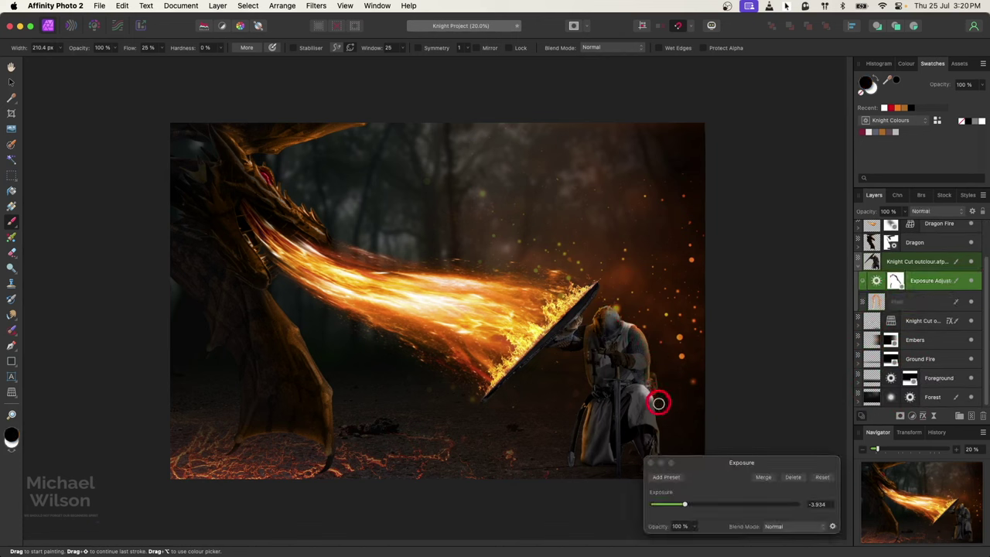
{"action": "left_click", "coordinate": [656, 465]}
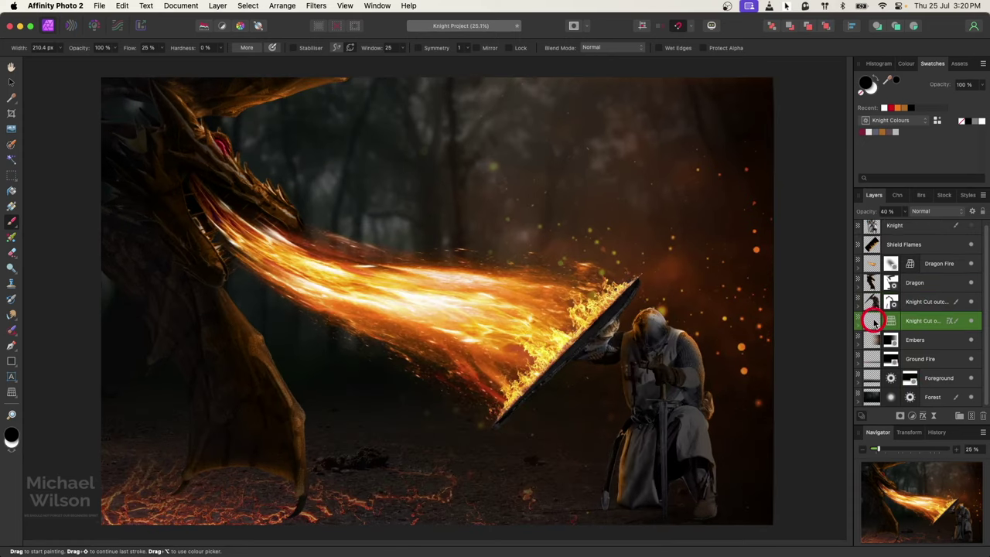
Raise the opacity of the knight's shadow layer to 78%.
{"action": "left_click", "coordinate": [901, 229]}
{"action": "left_click", "coordinate": [903, 211]}
{"action": "left_click_drag", "start_coordinate": [905, 224], "coordinate": [939, 222]}
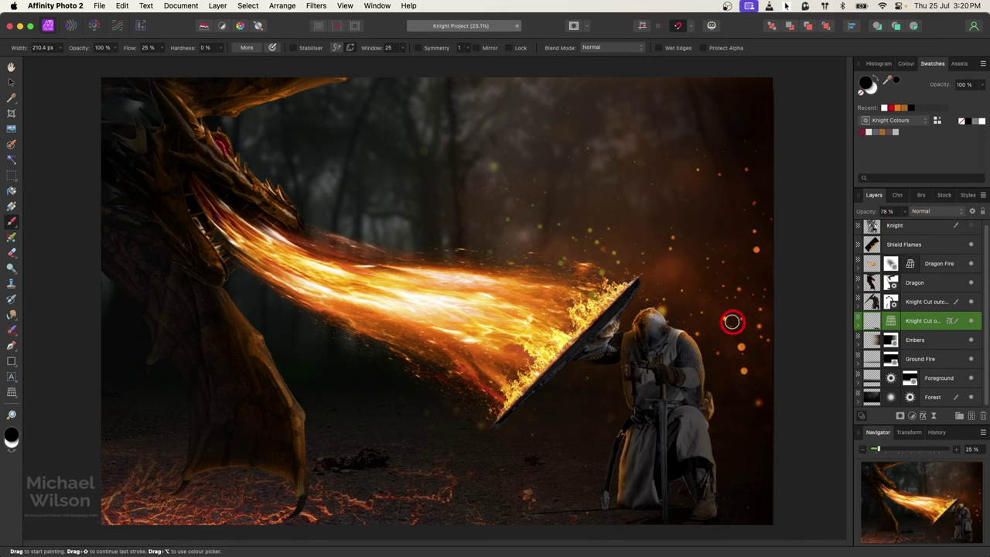
Merge all visible layers into a new pixel layer above the Knight layer.
{"action": "left_click", "coordinate": [911, 232]}
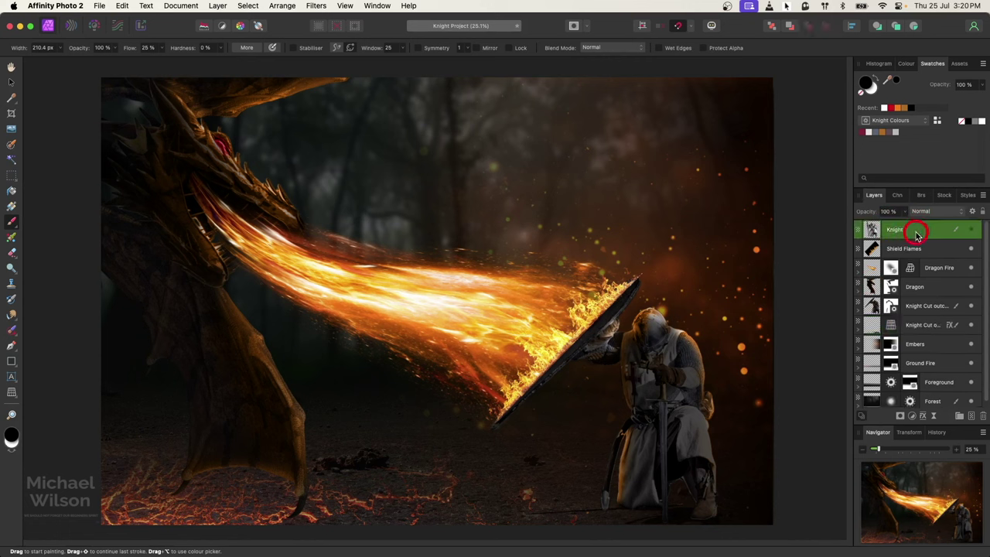
{"action": "left_click", "coordinate": [219, 7]}
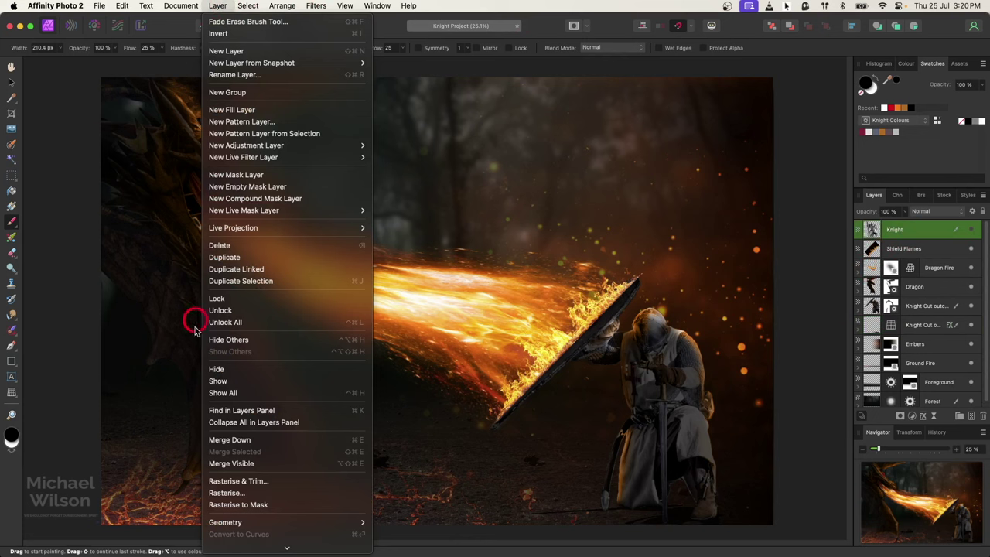
{"action": "left_click", "coordinate": [231, 464]}
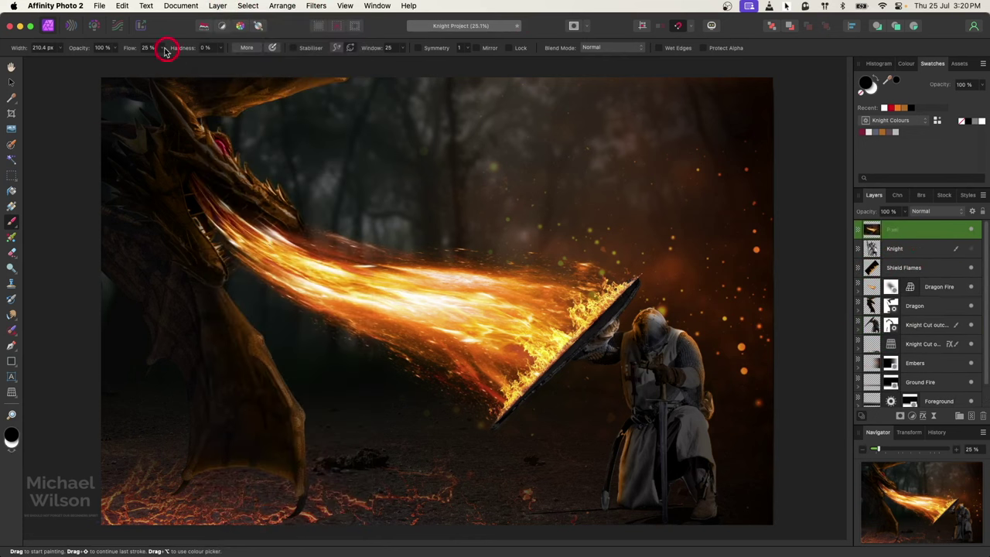
Tone map the merged layer with the Detailed preset, reducing tone compression to about 39% and lowering the exposure.
{"action": "left_click", "coordinate": [118, 28]}
{"action": "left_click", "coordinate": [100, 227]}
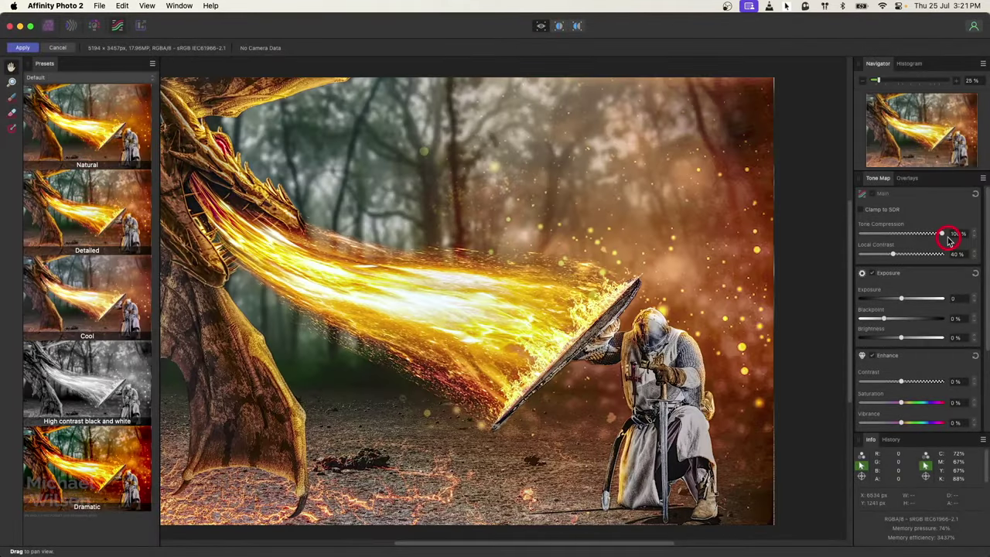
{"action": "left_click_drag", "start_coordinate": [942, 235], "coordinate": [897, 237]}
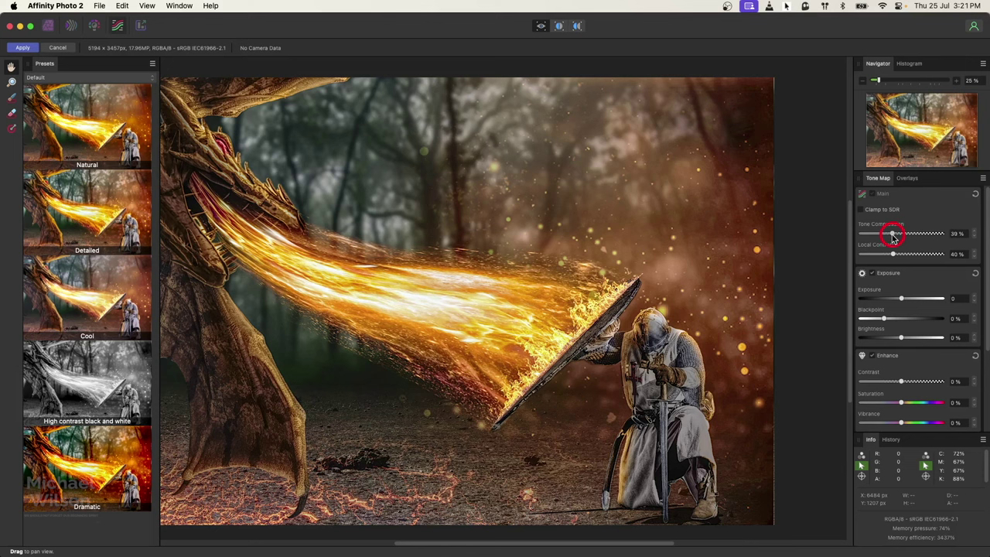
{"action": "left_click", "coordinate": [904, 301]}
{"action": "left_click_drag", "start_coordinate": [901, 301], "coordinate": [883, 302]}
Set the tone map's vibrance to 50% and its Detail Refinement amount to 51%.
{"action": "scroll", "coordinate": [908, 354], "scroll_direction": "down", "scroll_amount": 5}
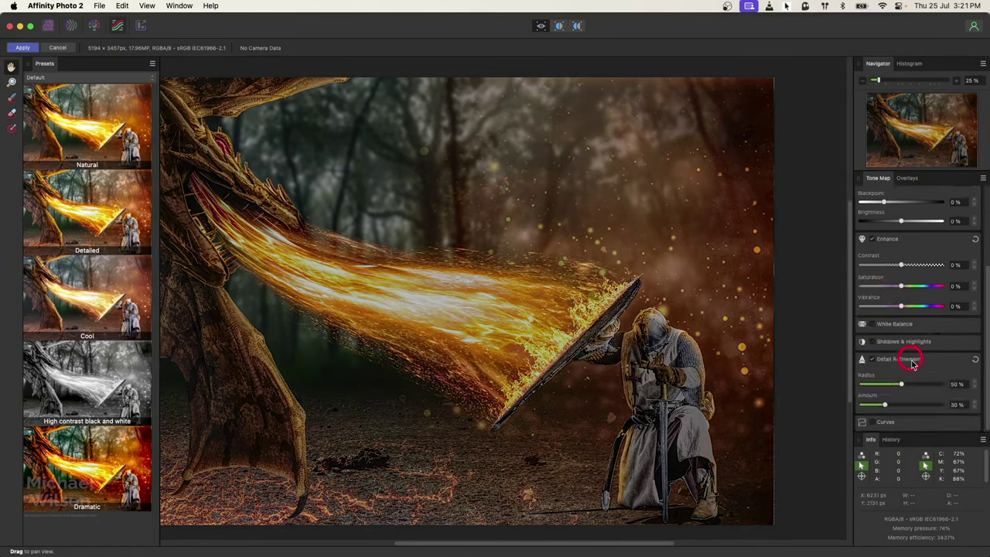
{"action": "left_click_drag", "start_coordinate": [904, 307], "coordinate": [941, 307]}
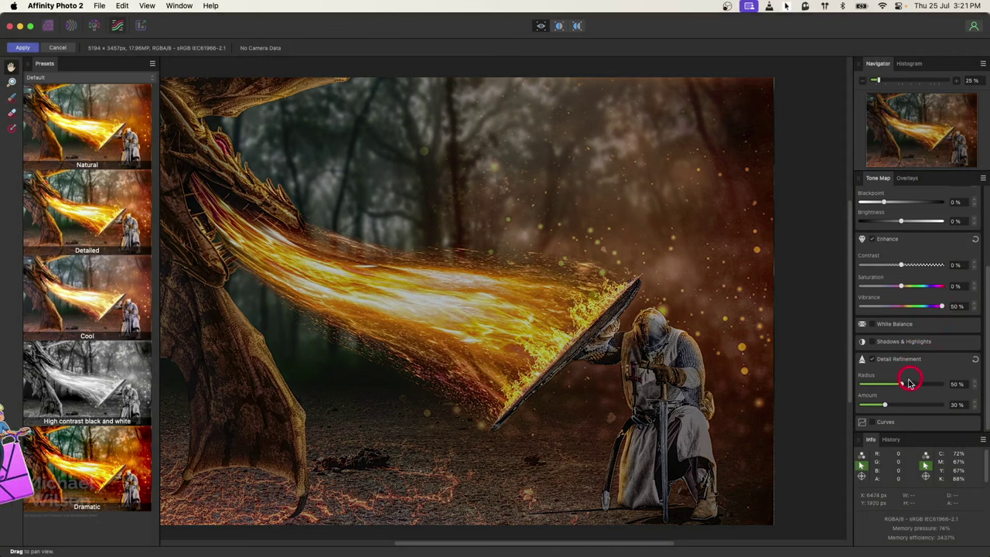
{"action": "left_click", "coordinate": [886, 405]}
{"action": "left_click_drag", "start_coordinate": [887, 407], "coordinate": [905, 405]}
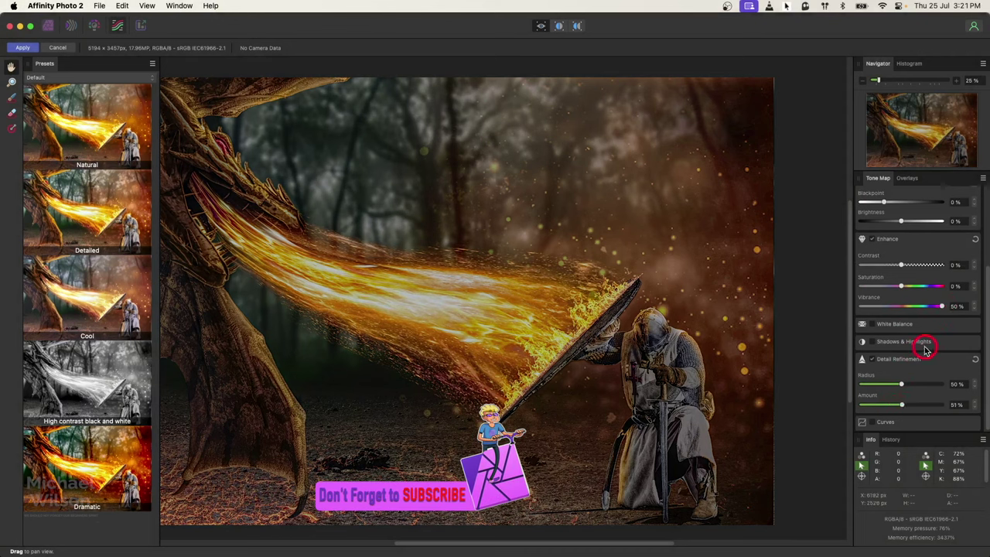
Enable the tone map's Curves, shape a gentle S-curve that darkens the midtones, and apply the tone mapping.
{"action": "left_click", "coordinate": [884, 422]}
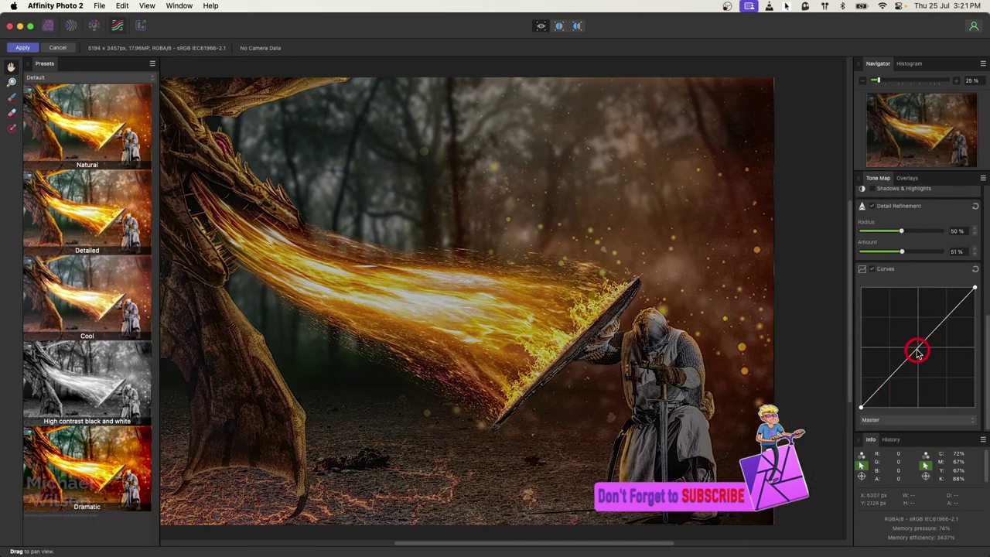
{"action": "left_click_drag", "start_coordinate": [919, 349], "coordinate": [923, 355]}
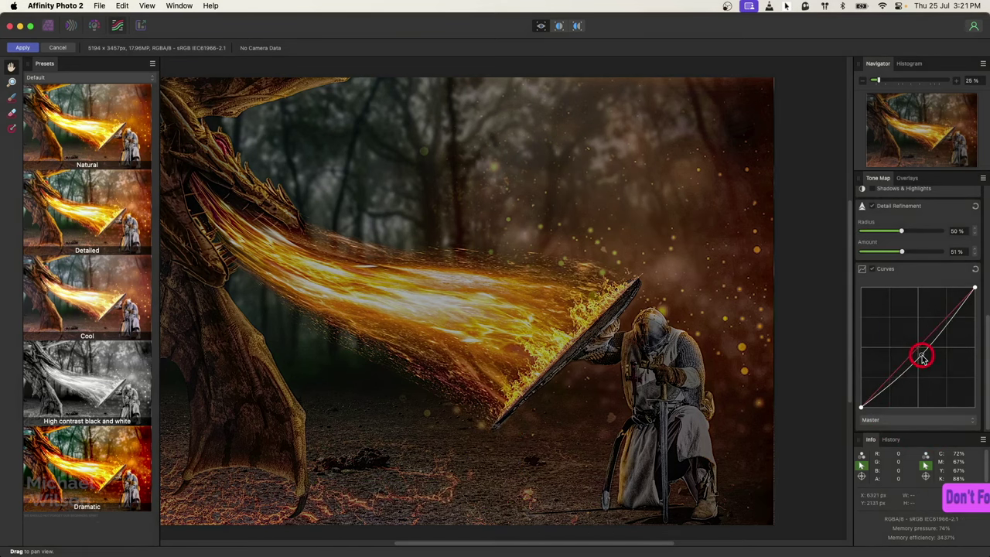
{"action": "left_click", "coordinate": [944, 319]}
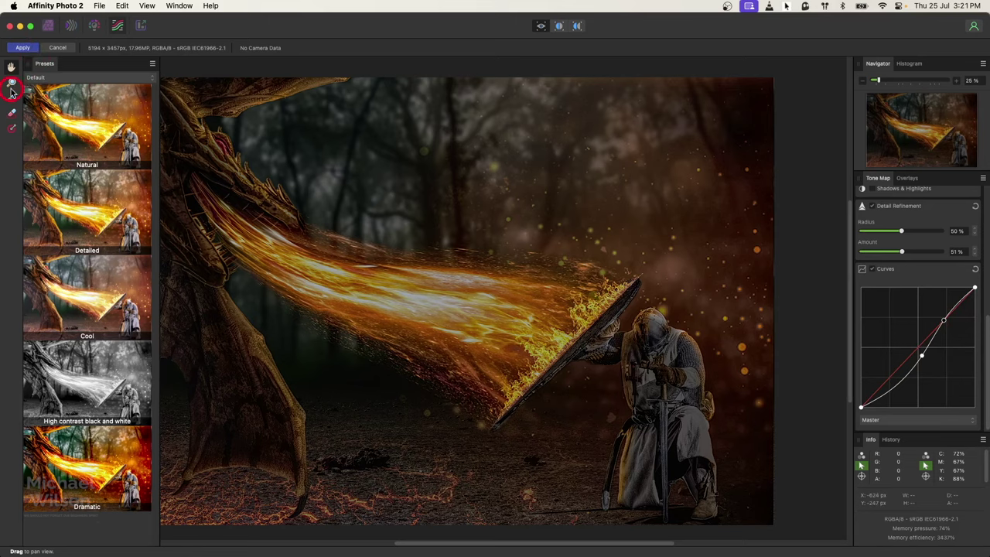
{"action": "key", "text": "Return"}
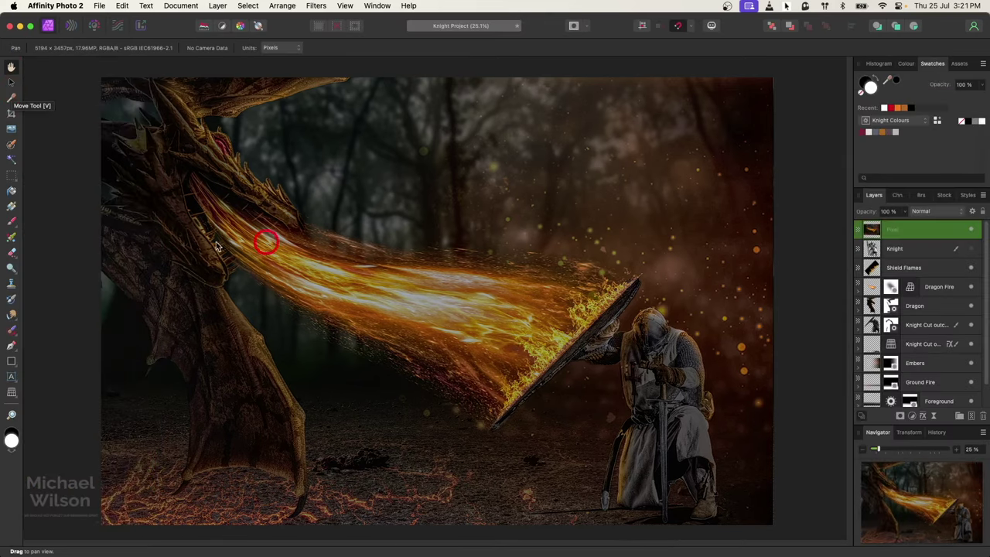